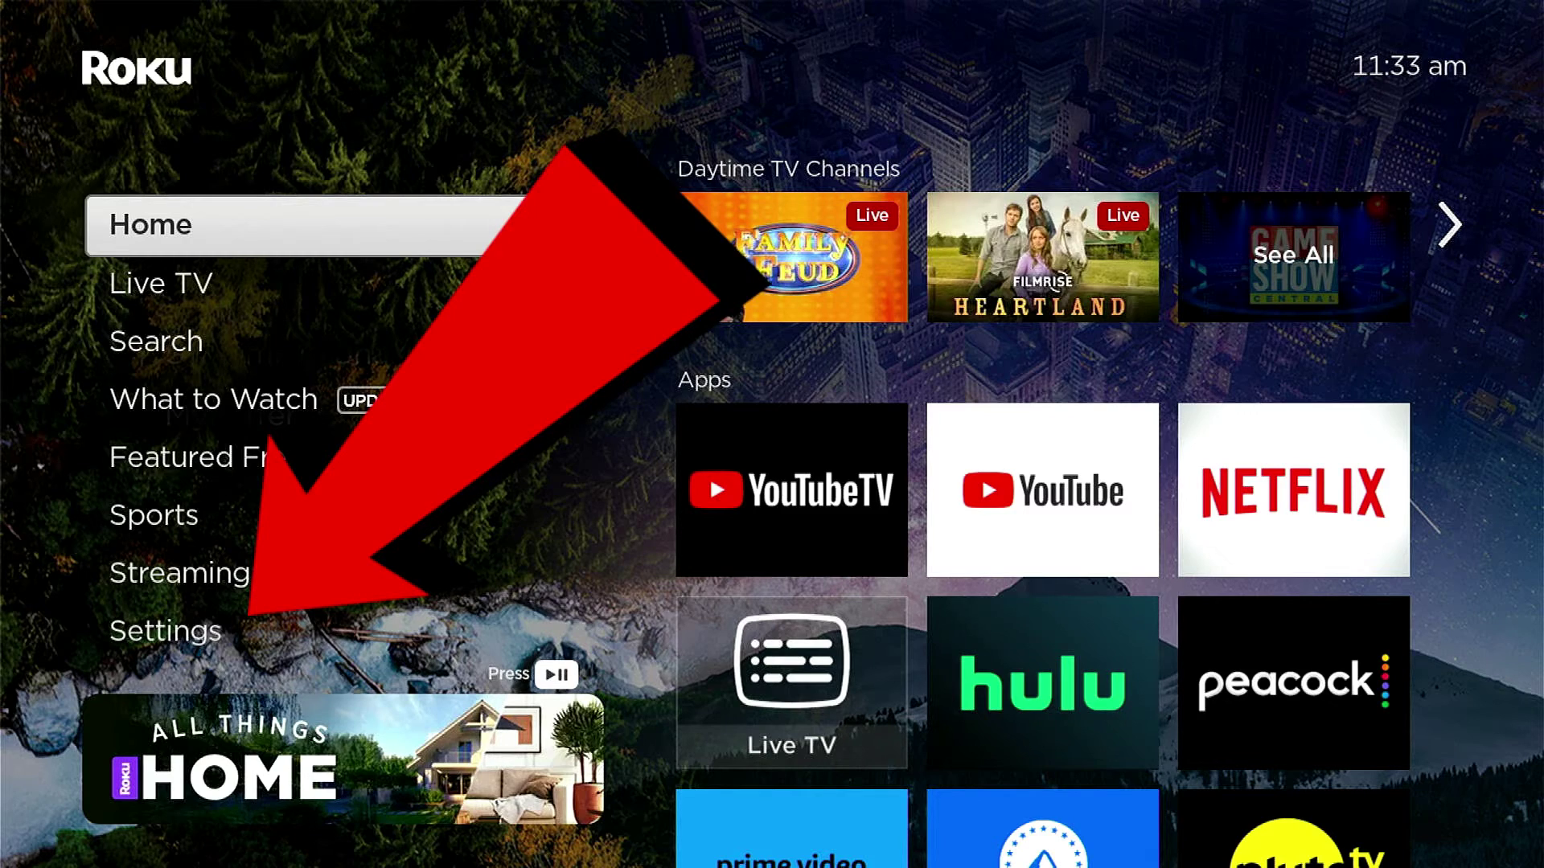
Navigate from Home through Settings > System > Advanced system settings to Factory reset.
{"action": "key", "text": "Down"}
{"action": "key", "text": "Down"}
{"action": "key", "text": "Down"}
{"action": "key", "text": "Down"}
{"action": "key", "text": "Down"}
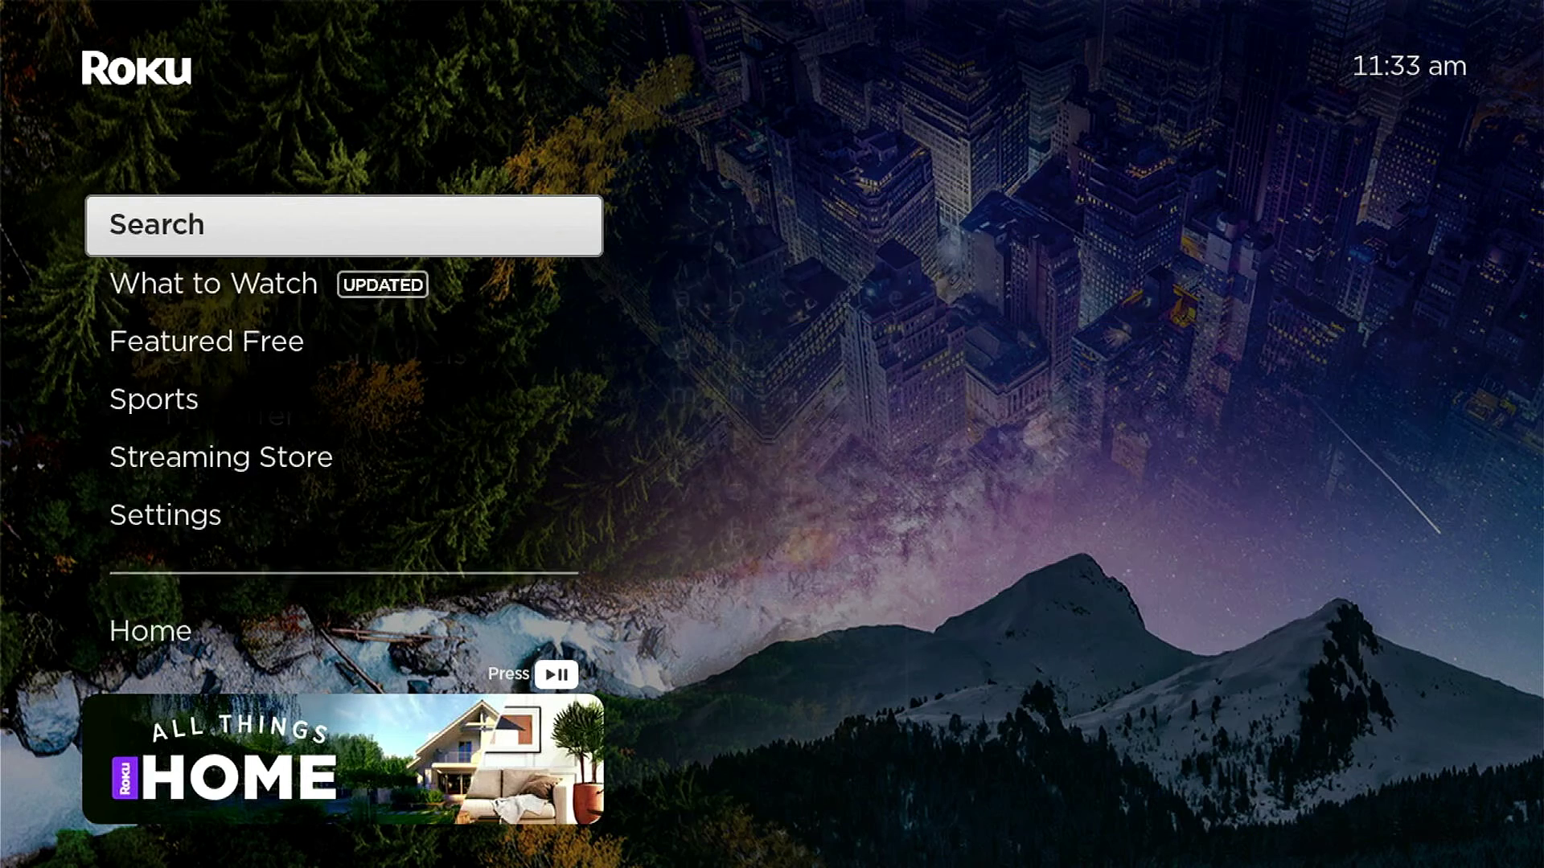
{"action": "key", "text": "Down"}
{"action": "key", "text": "Down"}
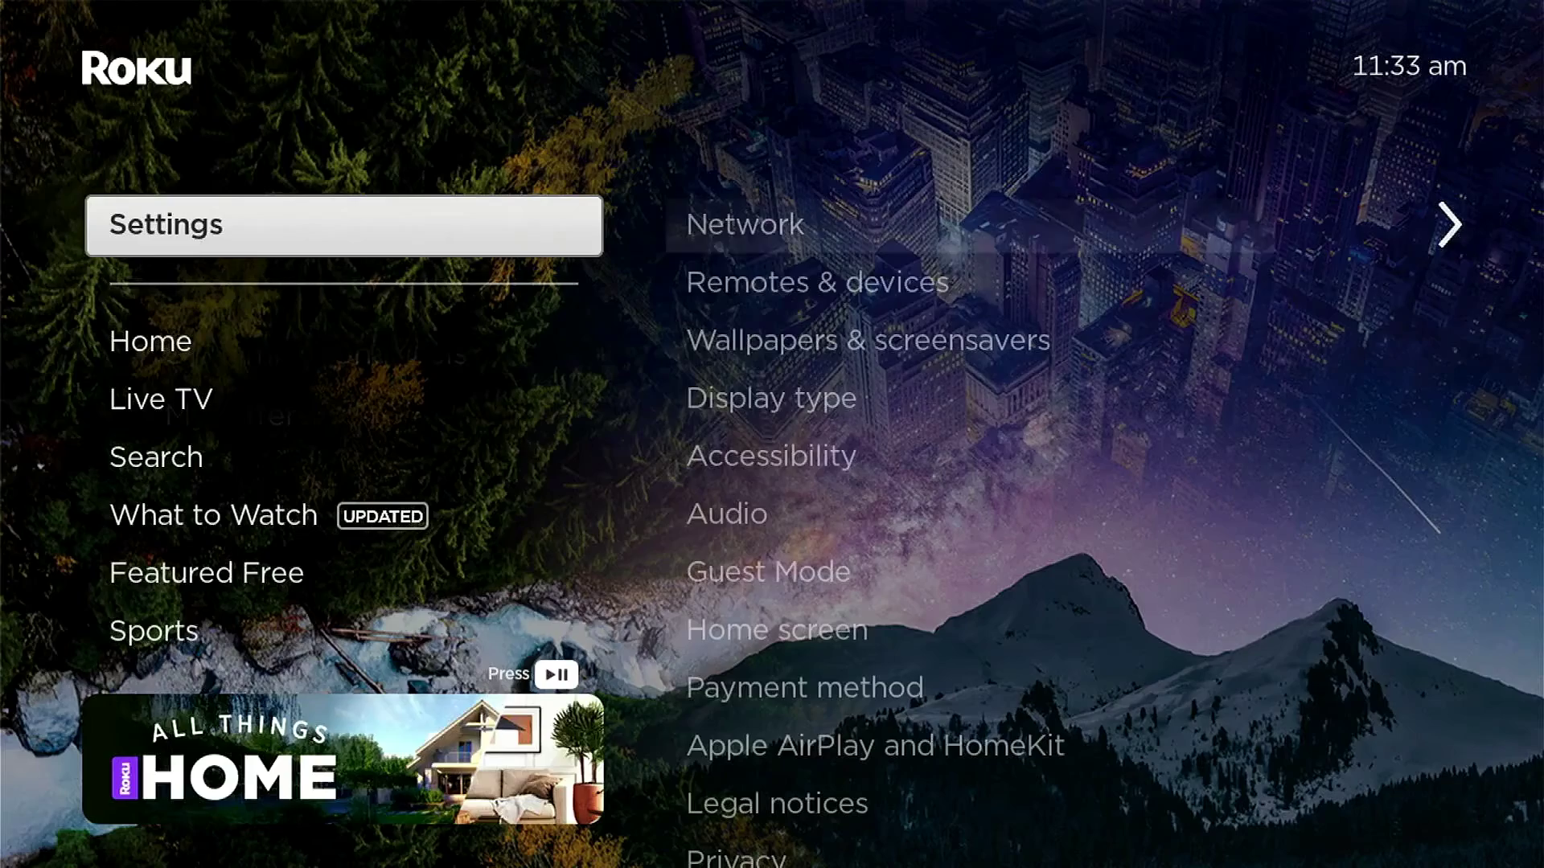
{"action": "key", "text": "Right"}
{"action": "key", "text": "Down"}
{"action": "key", "text": "Down"}
{"action": "key", "text": "Down"}
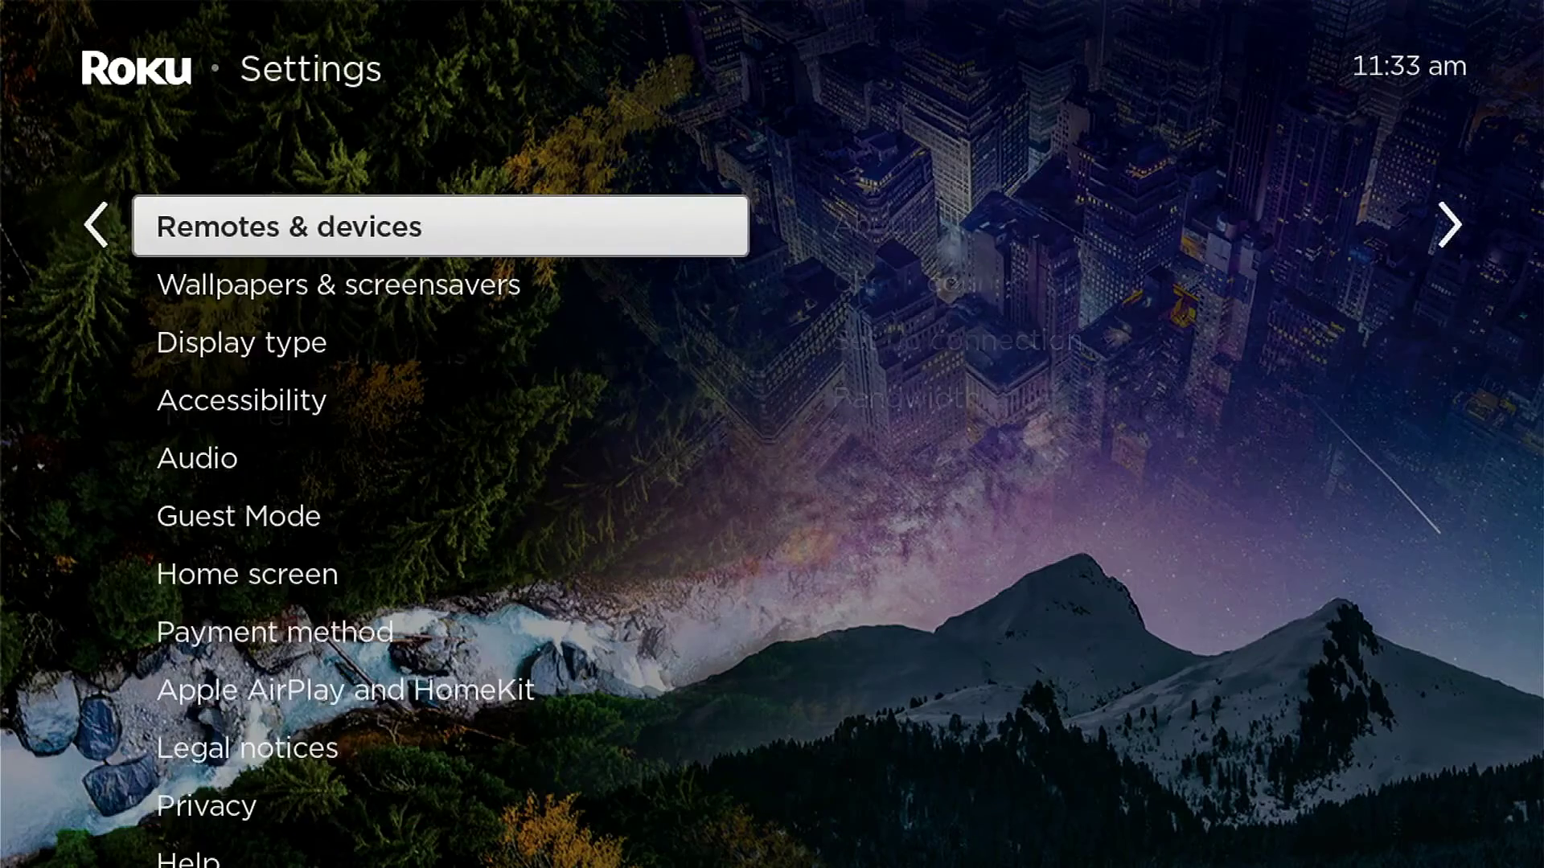
{"action": "key", "text": "Down"}
{"action": "key", "text": "Down"}
{"action": "key", "text": "Down"}
{"action": "key", "text": "Down"}
{"action": "key", "text": "Down"}
{"action": "key", "text": "Down"}
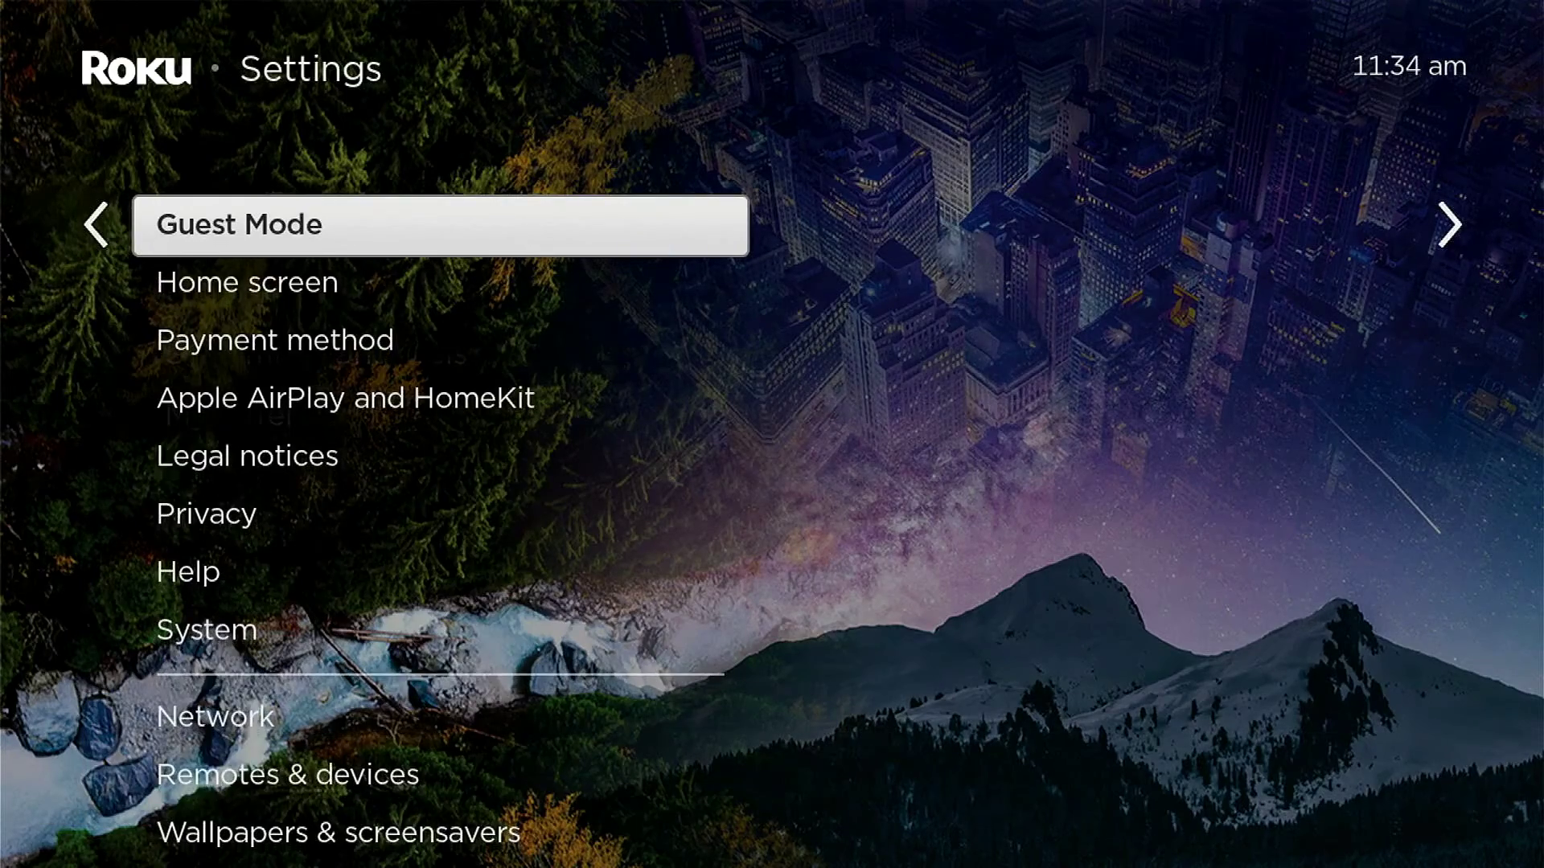
{"action": "key", "text": "Down"}
{"action": "key", "text": "Down"}
{"action": "key", "text": "Down"}
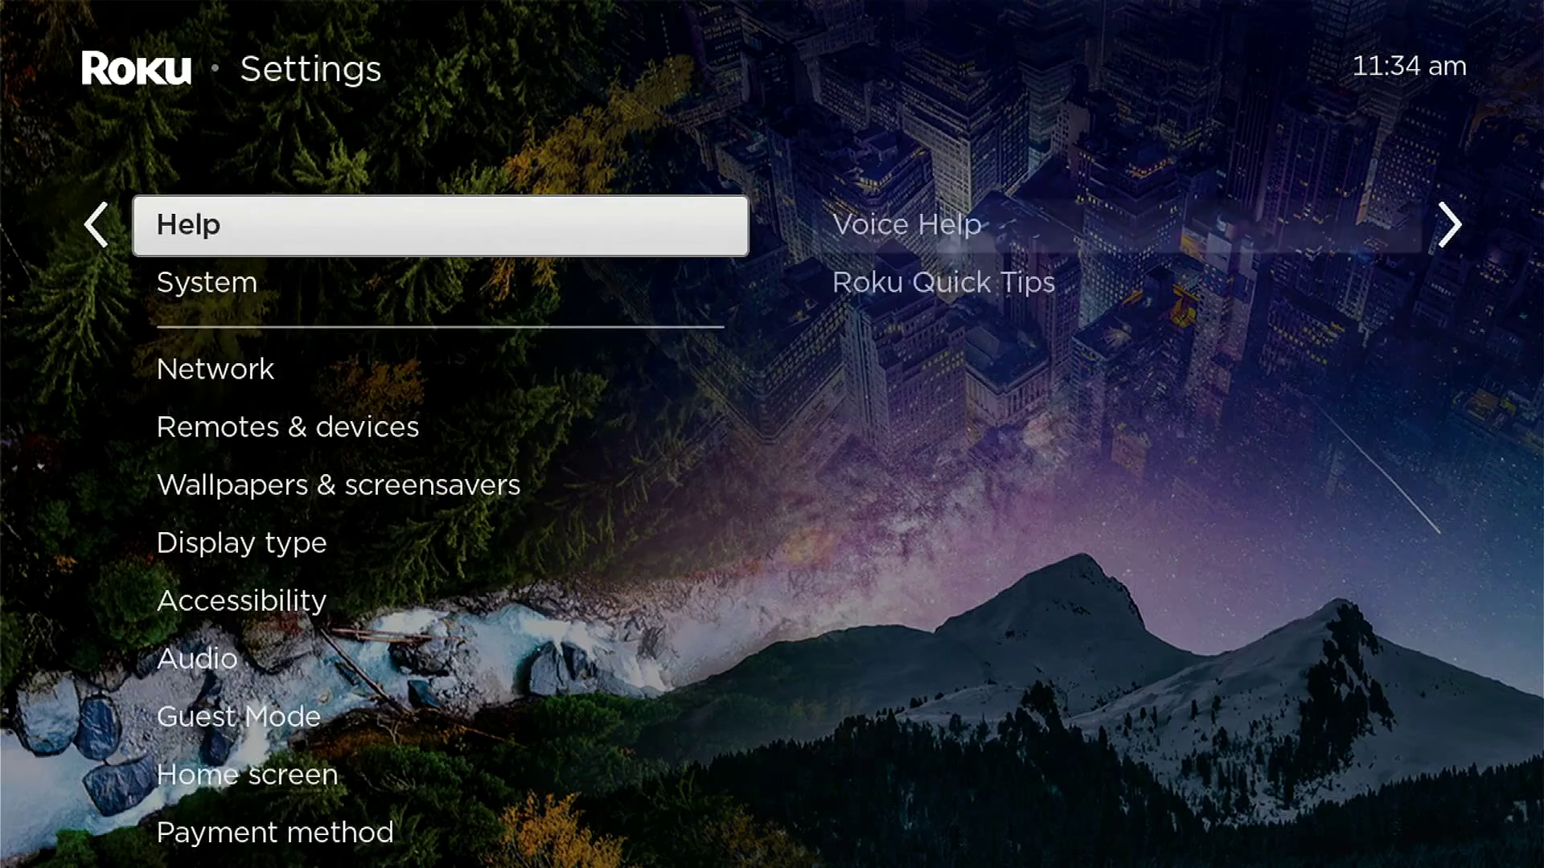
{"action": "key", "text": "Right"}
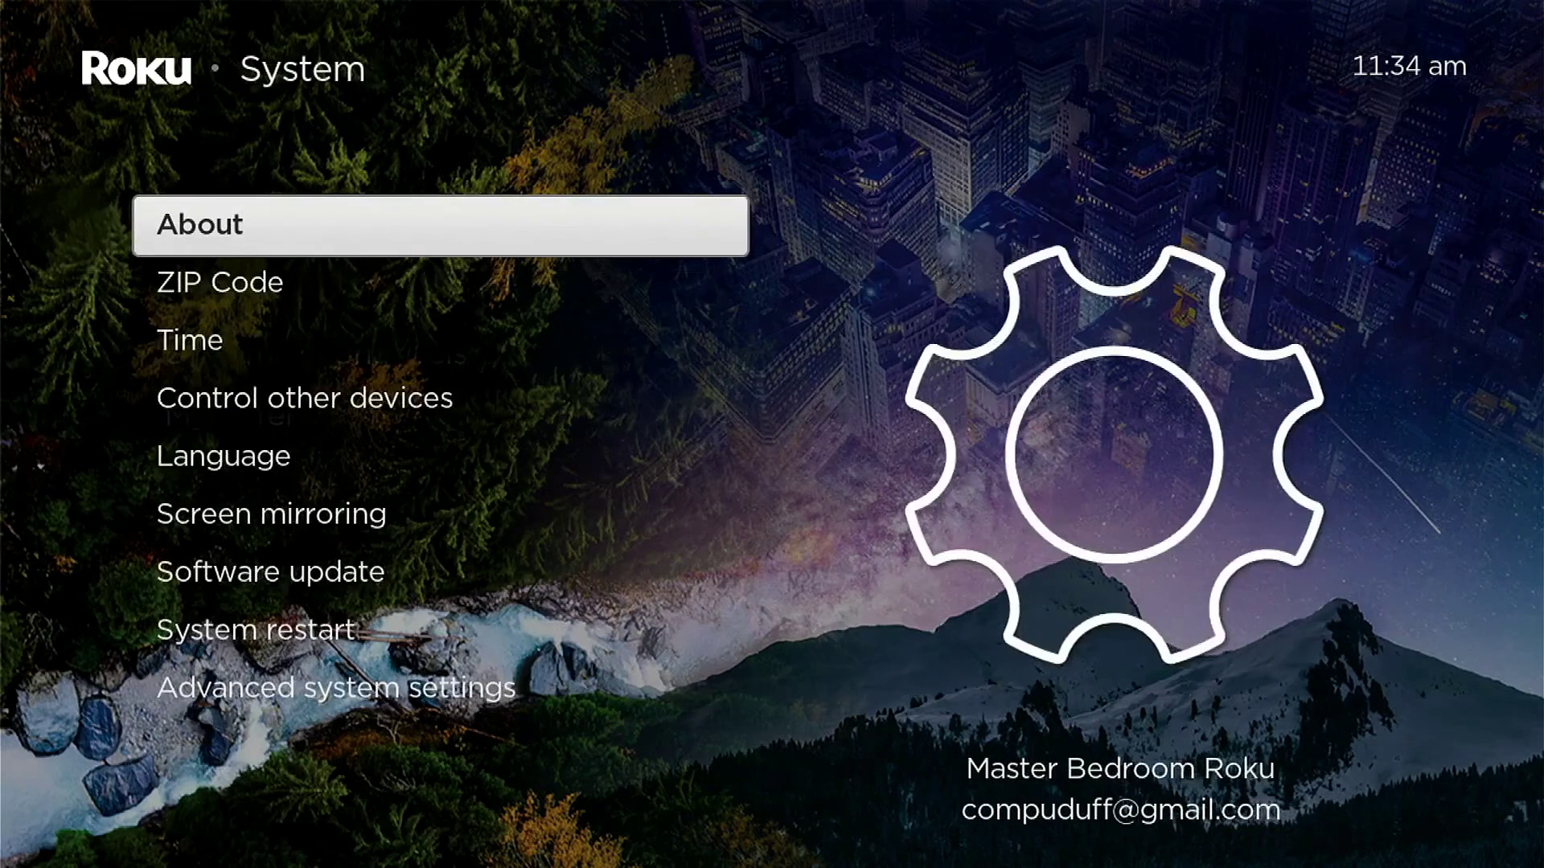
{"action": "key", "text": "Down"}
{"action": "key", "text": "Down"}
{"action": "key", "text": "Down"}
{"action": "key", "text": "Down"}
{"action": "key", "text": "Down"}
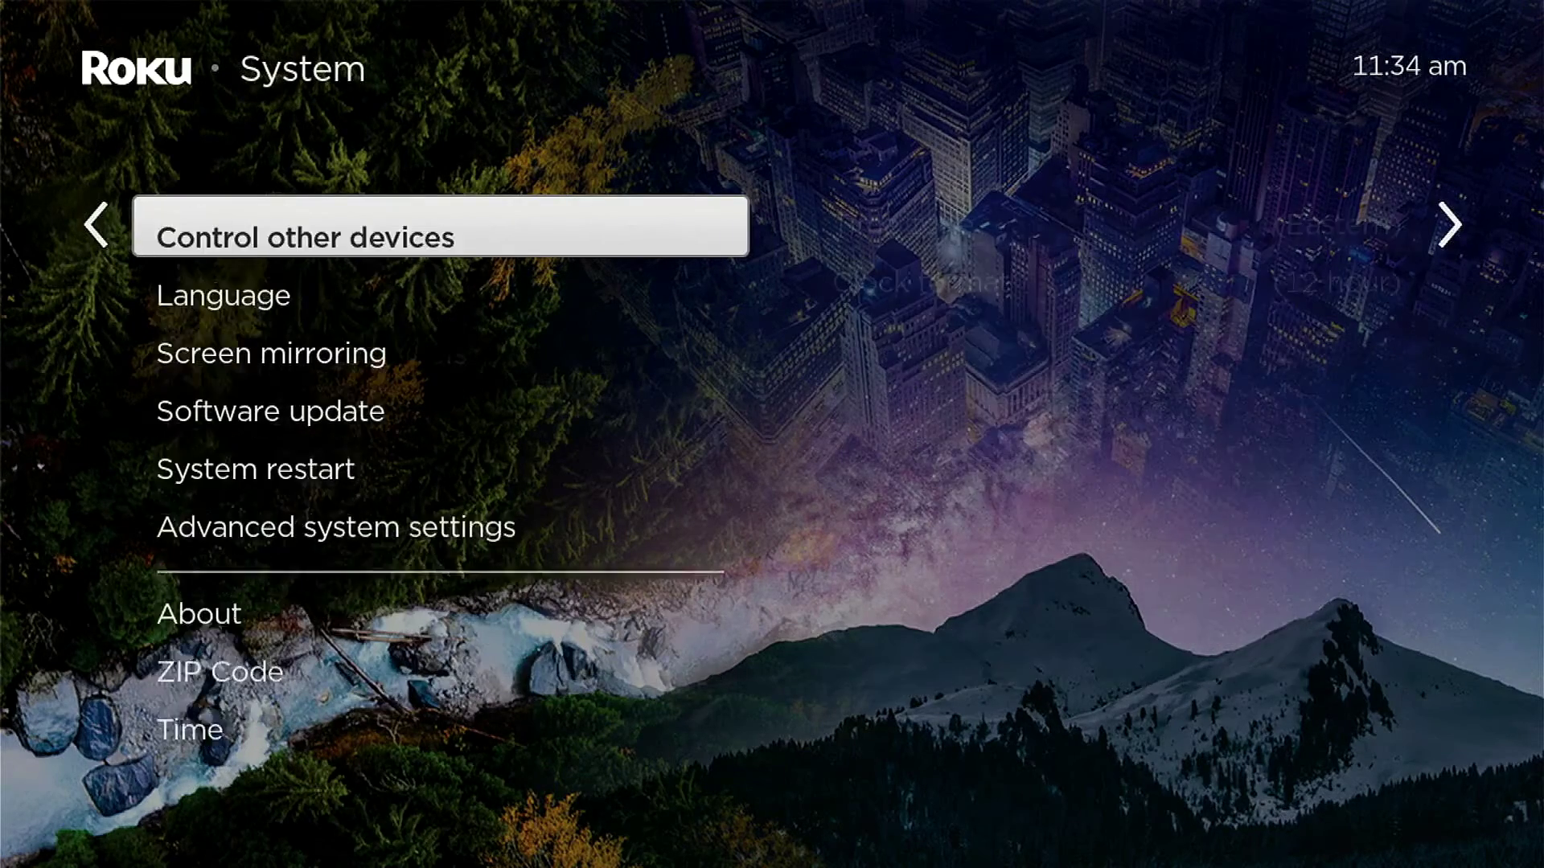
{"action": "key", "text": "Down"}
{"action": "key", "text": "Down"}
{"action": "key", "text": "Down"}
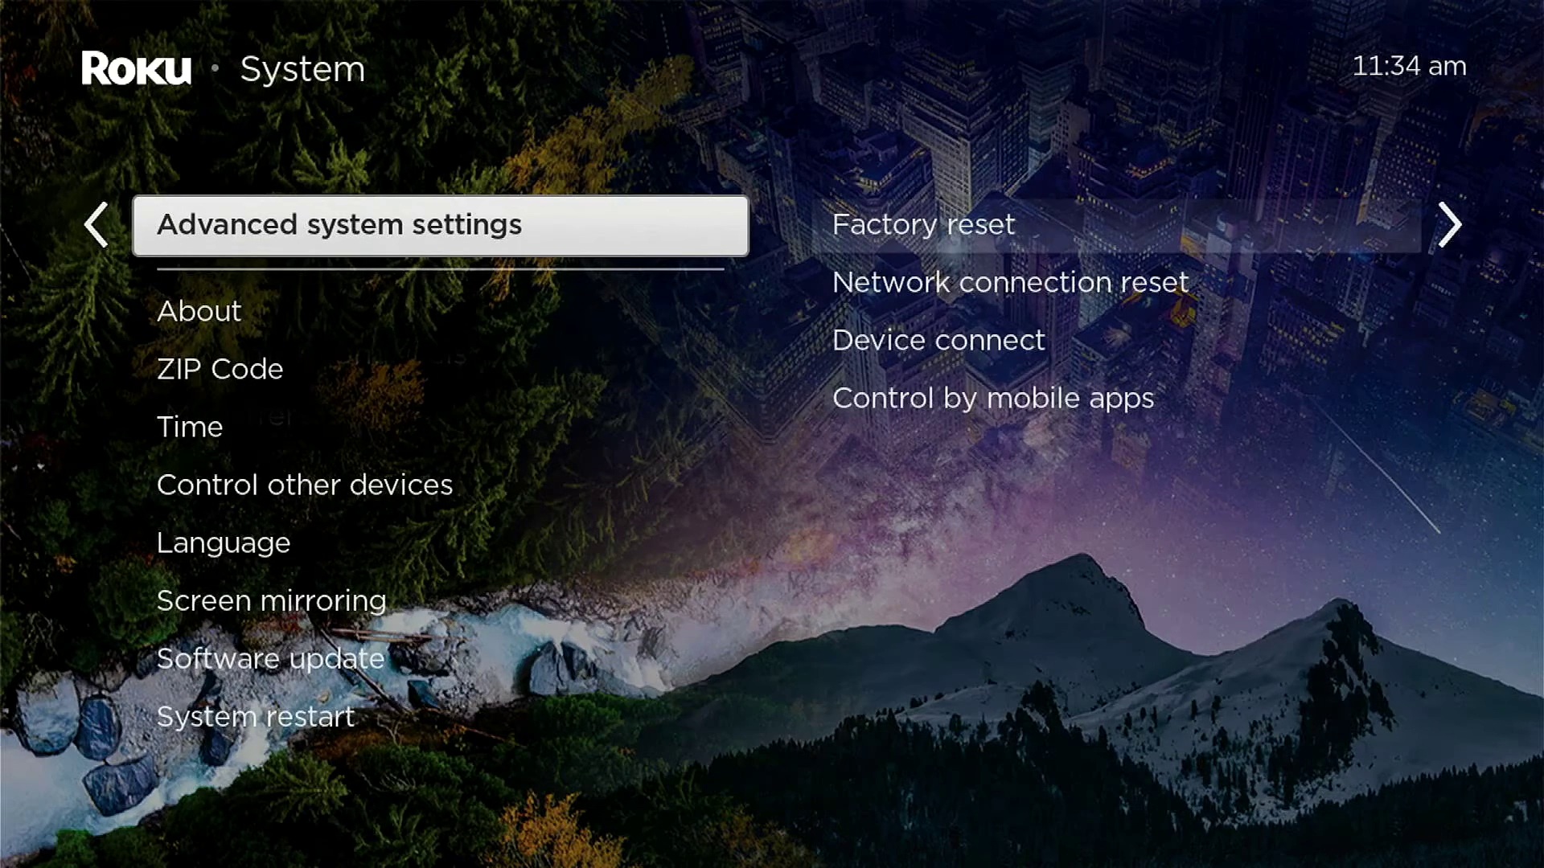
{"action": "key", "text": "Right"}
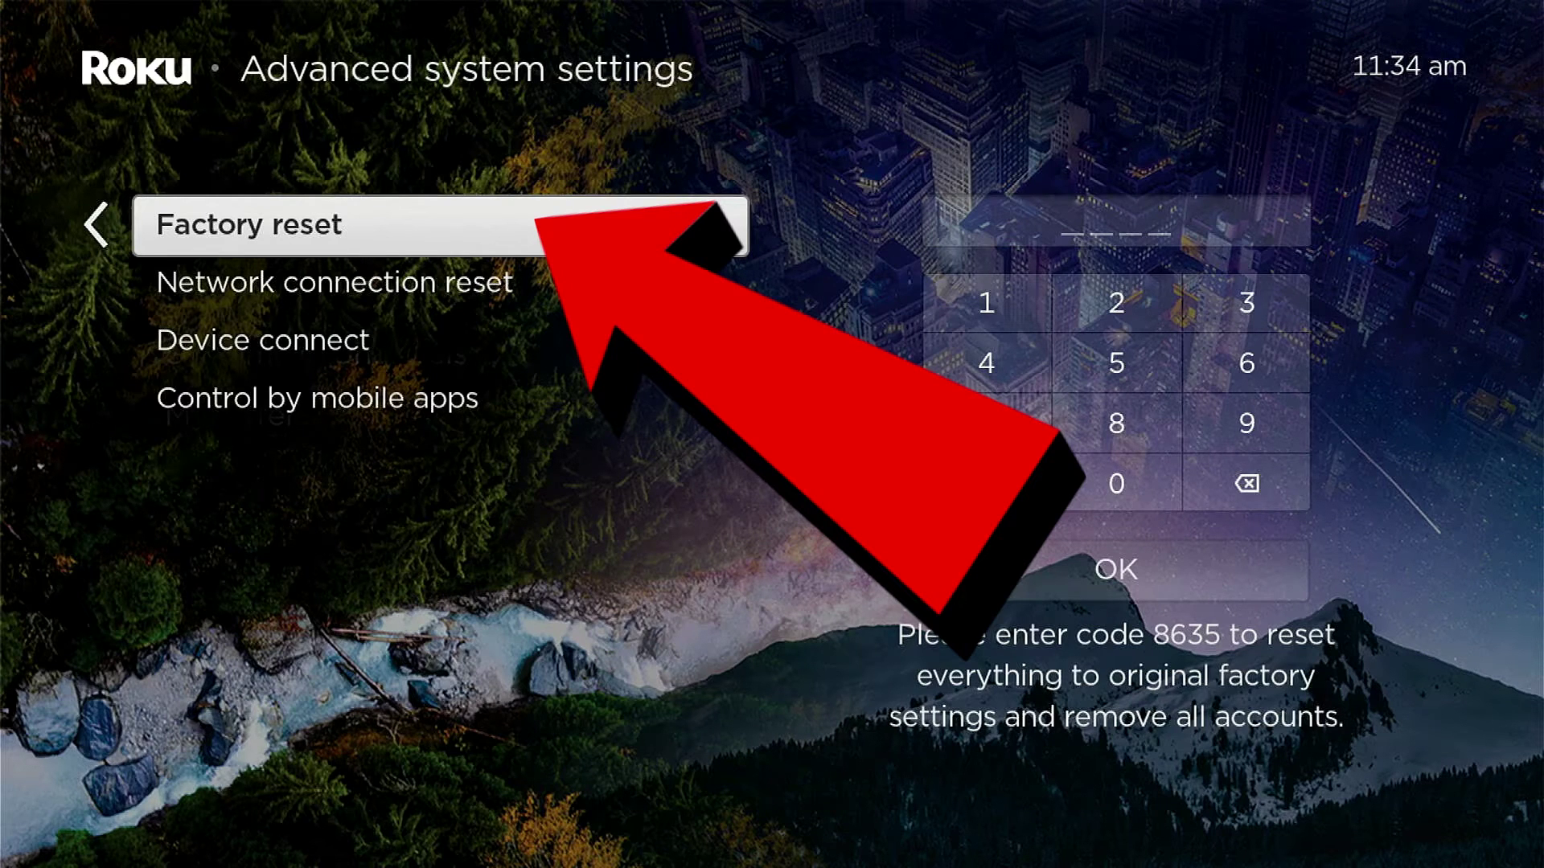
Enter the four-digit reset code shown on screen using the number pad and submit it.
{"action": "key", "text": "Right"}
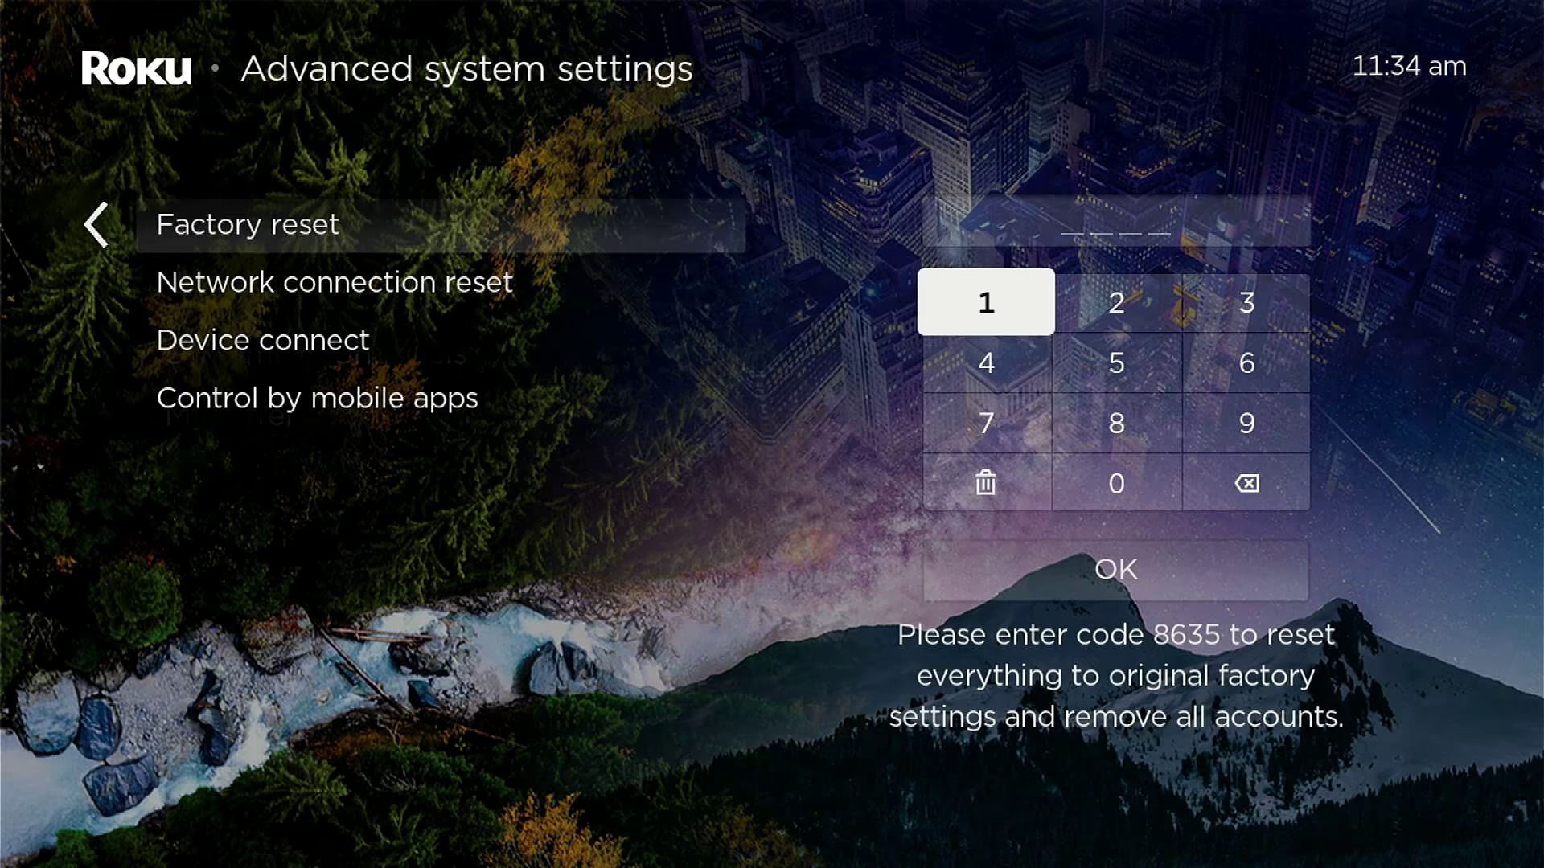
{"action": "key", "text": "Down"}
{"action": "key", "text": "Right"}
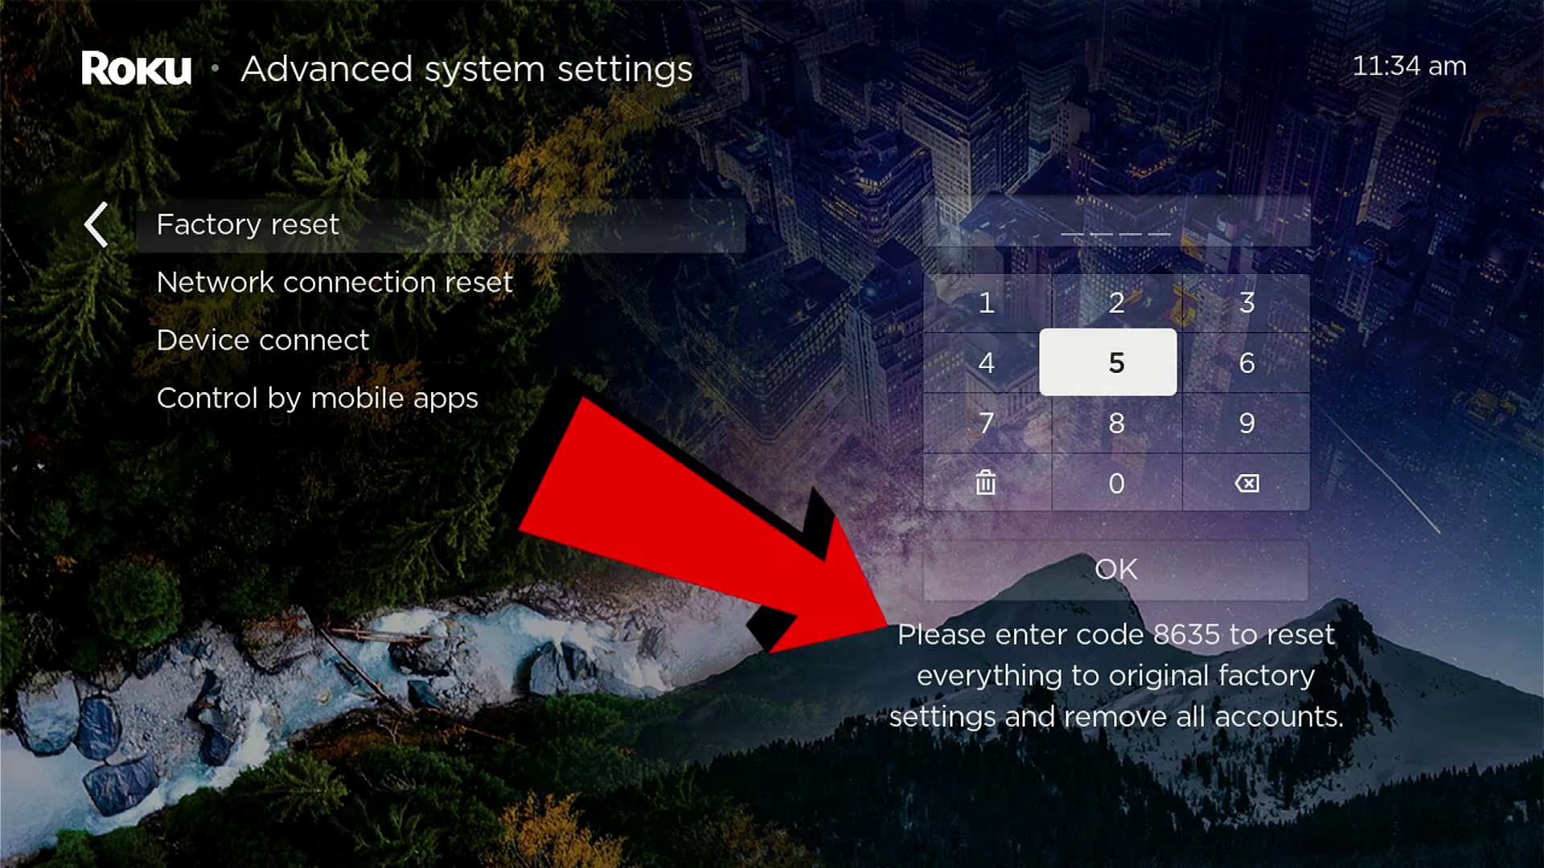
{"action": "key", "text": "Down"}
{"action": "key", "text": "Return"}
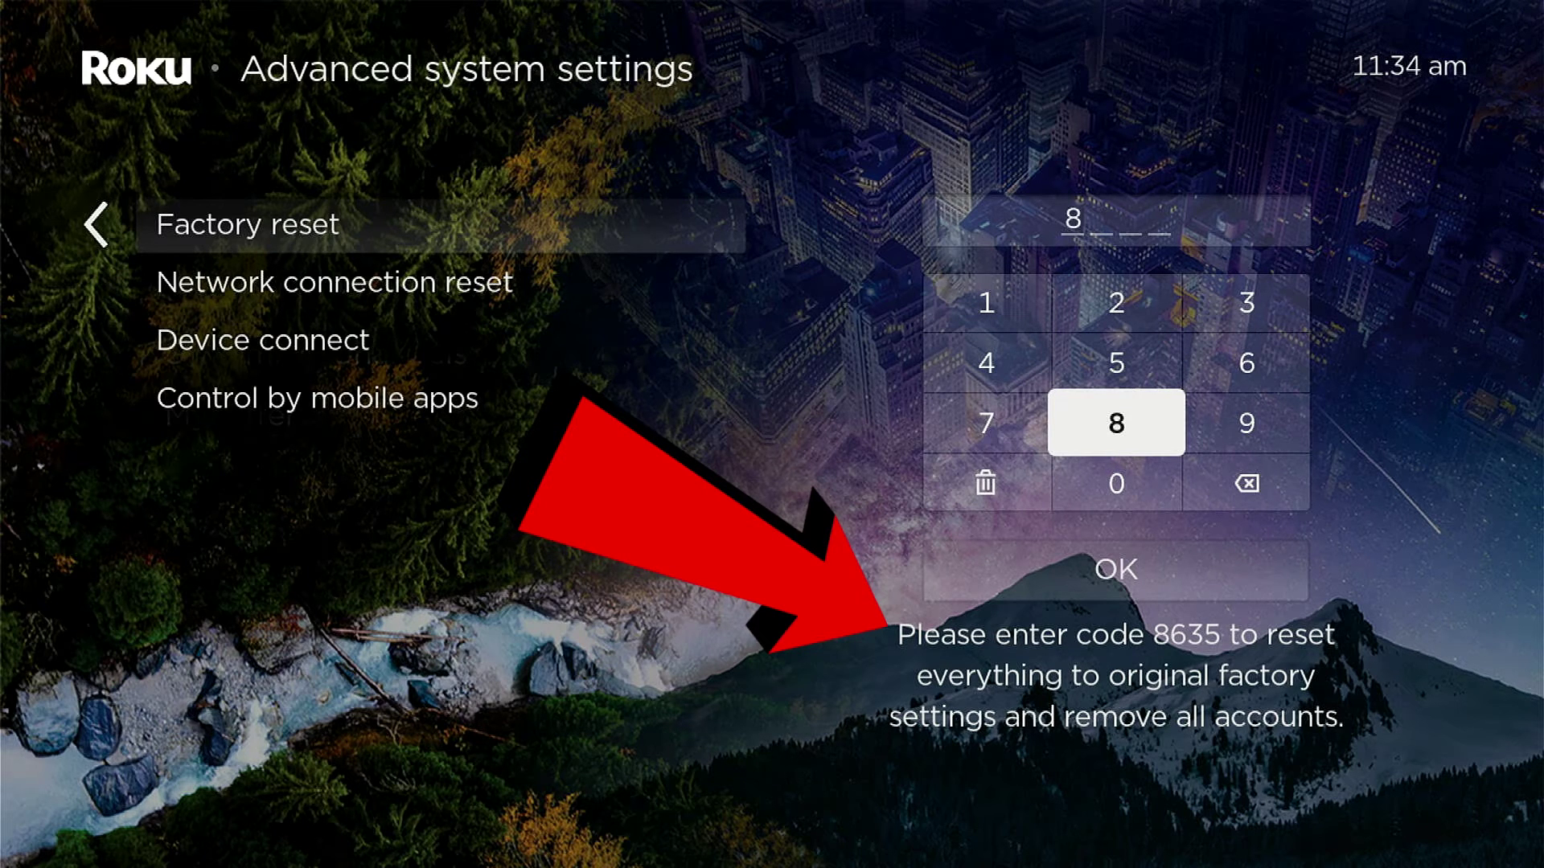
{"action": "key", "text": "Right"}
{"action": "key", "text": "Up"}
{"action": "key", "text": "Return"}
{"action": "key", "text": "Up"}
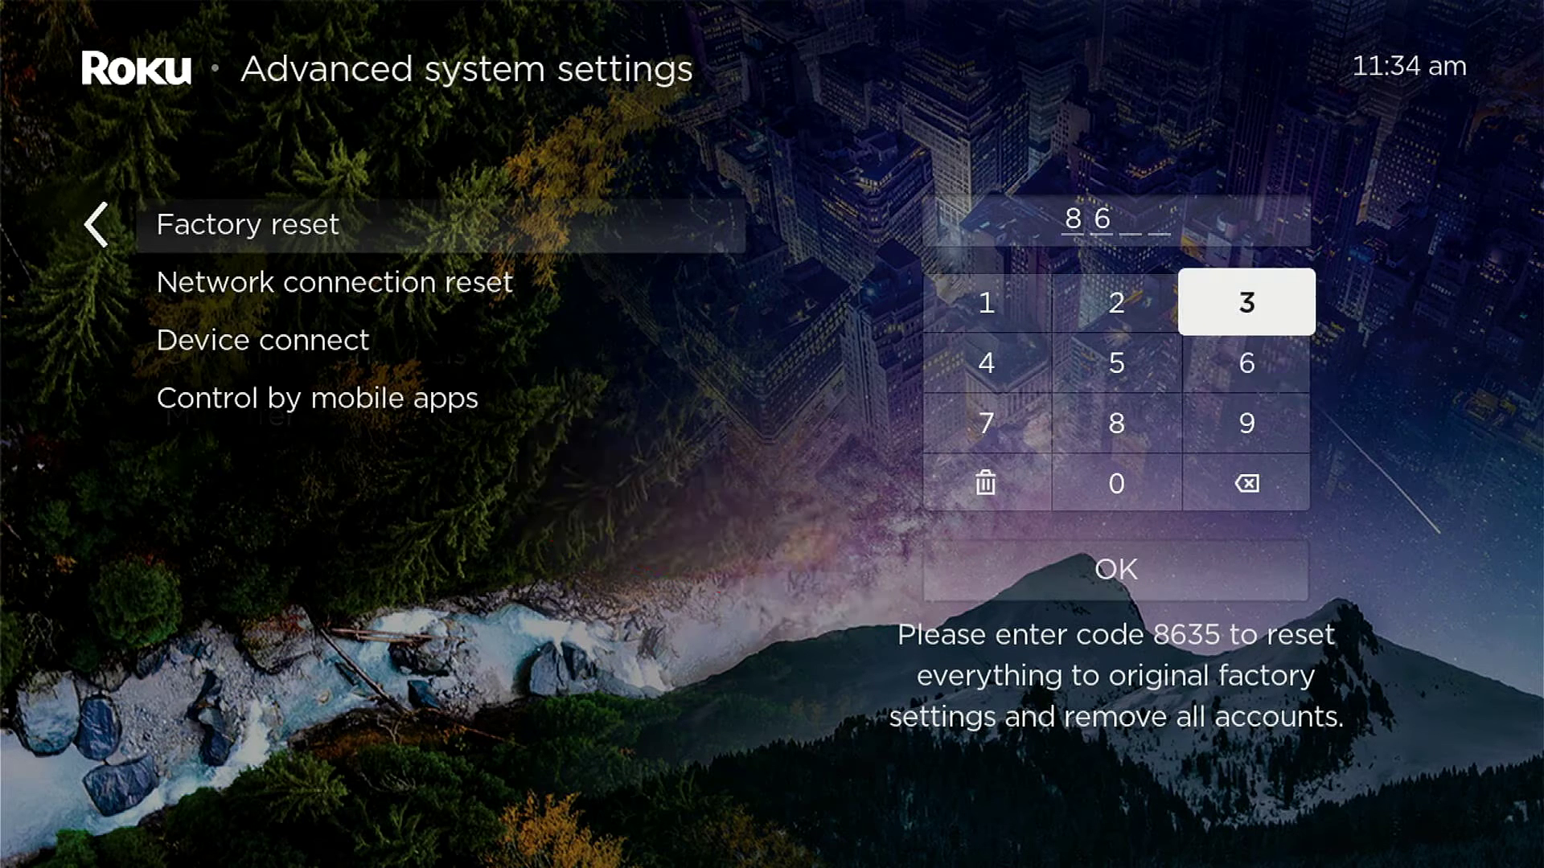
{"action": "key", "text": "Return"}
{"action": "key", "text": "Down"}
{"action": "key", "text": "Left"}
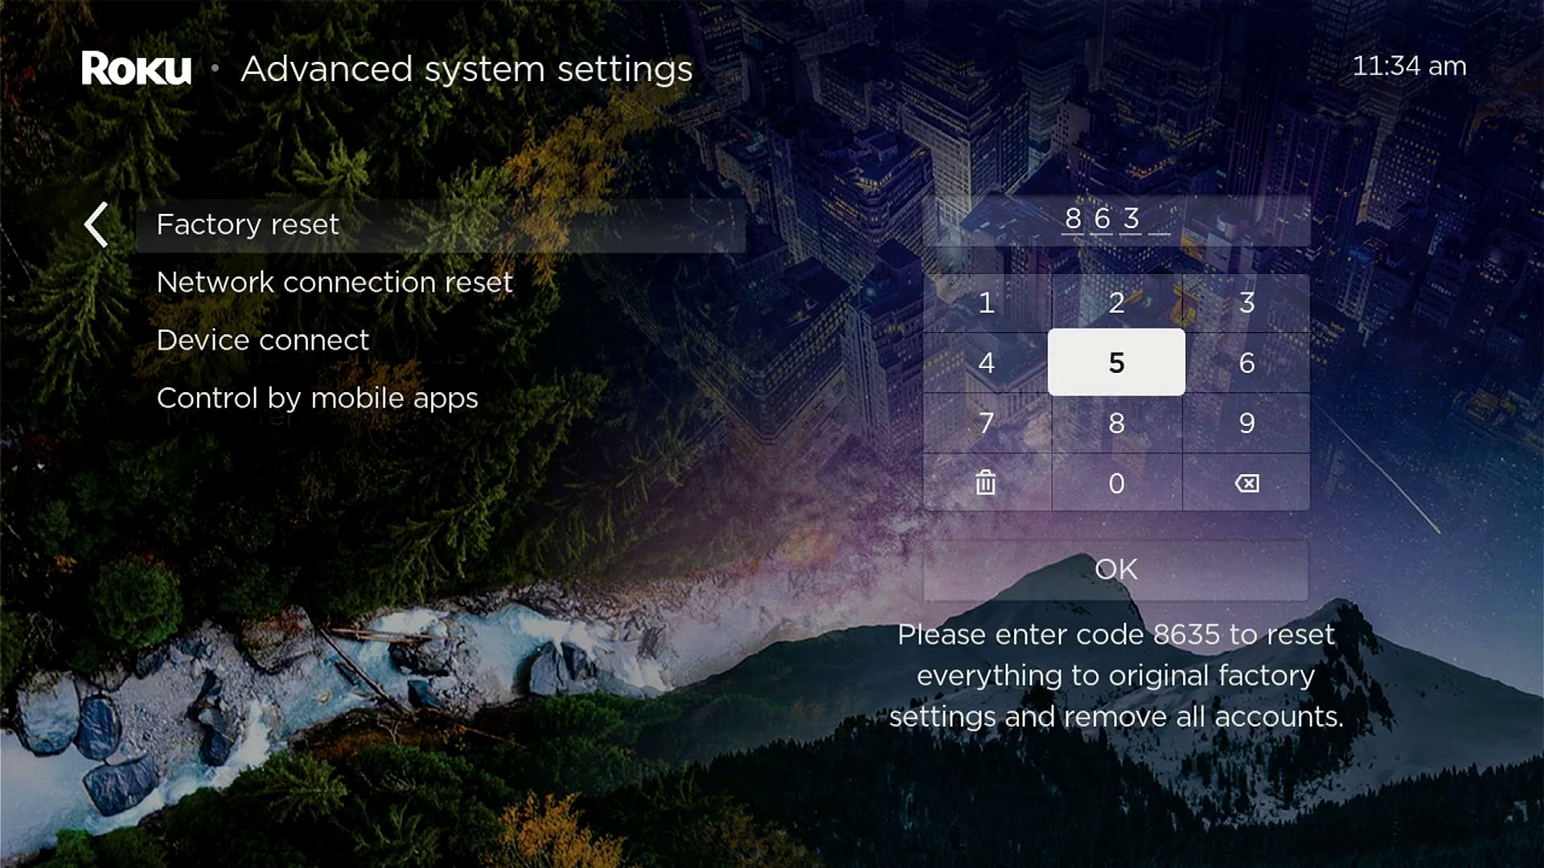
{"action": "key", "text": "Return"}
{"action": "key", "text": "Return"}
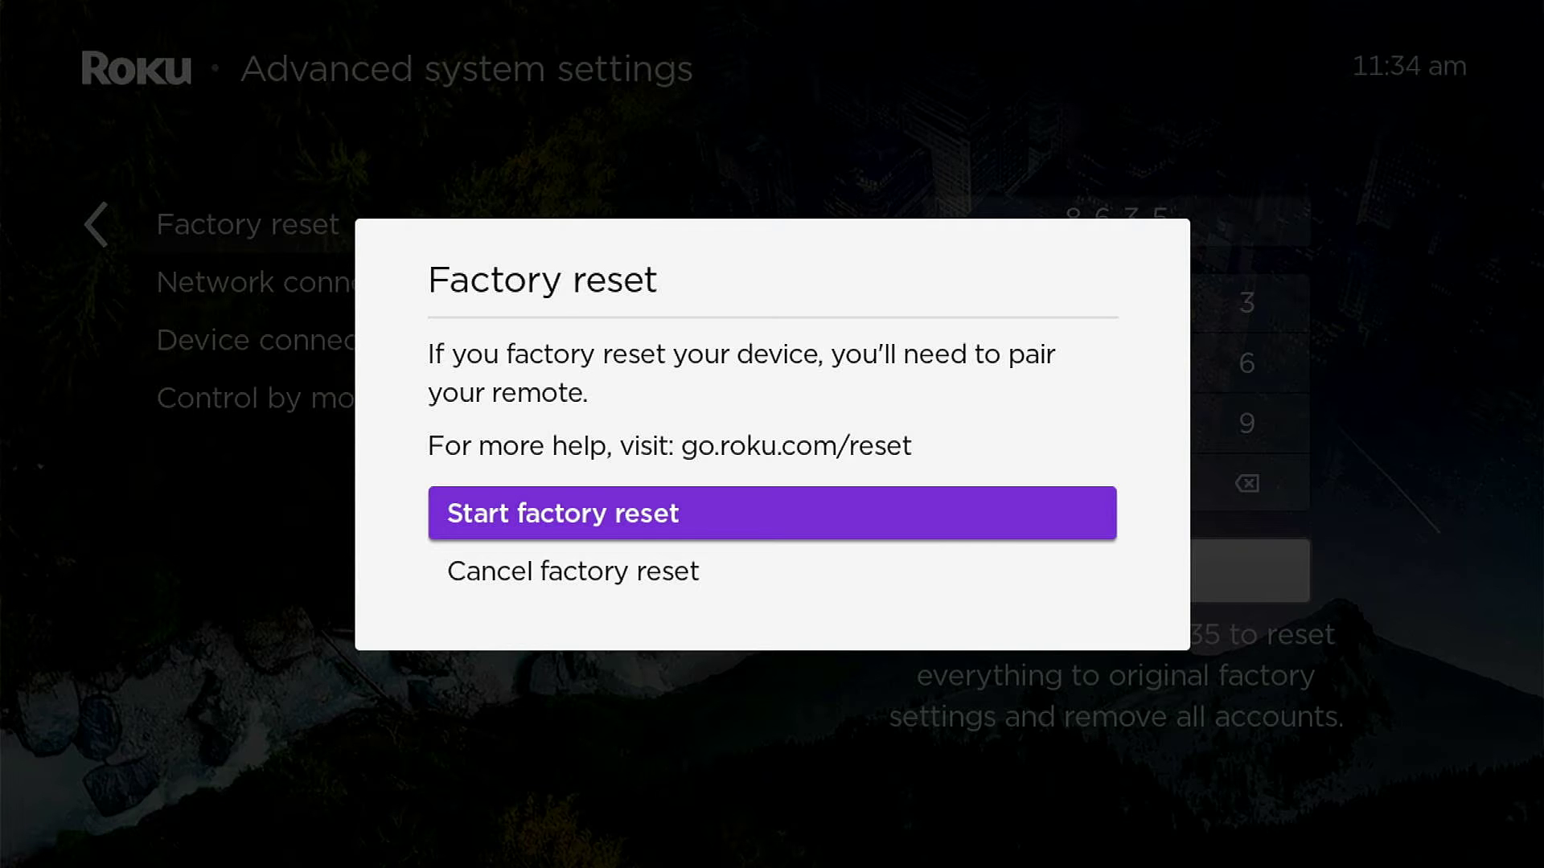
Start the factory reset and let the device restart.
{"action": "key", "text": "Return"}
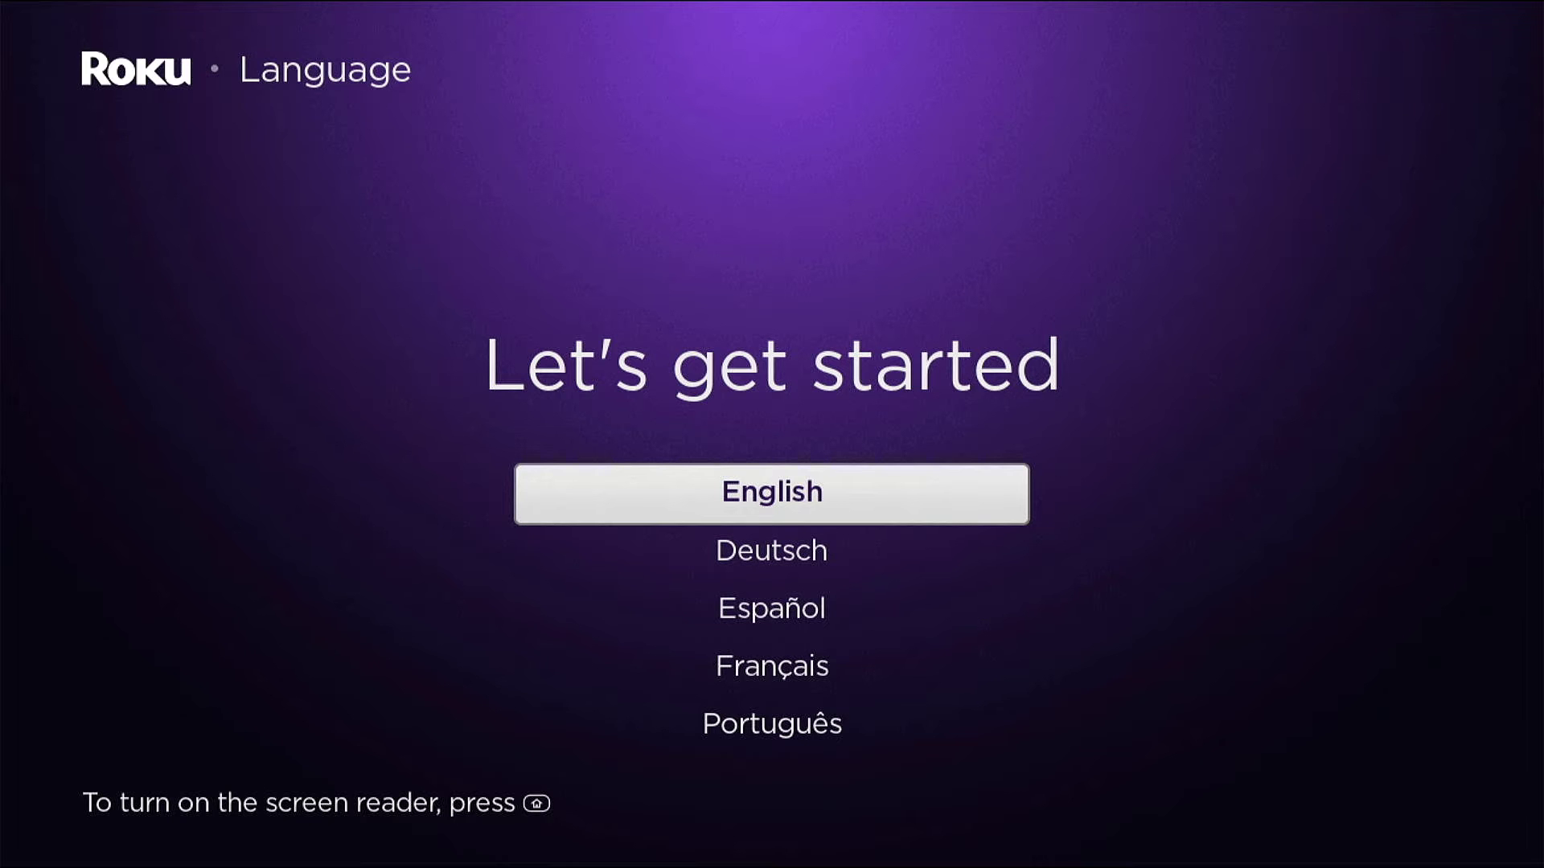
Choose English as the language and connect to the Wi-Fi network with its password.
{"action": "key", "text": "Return"}
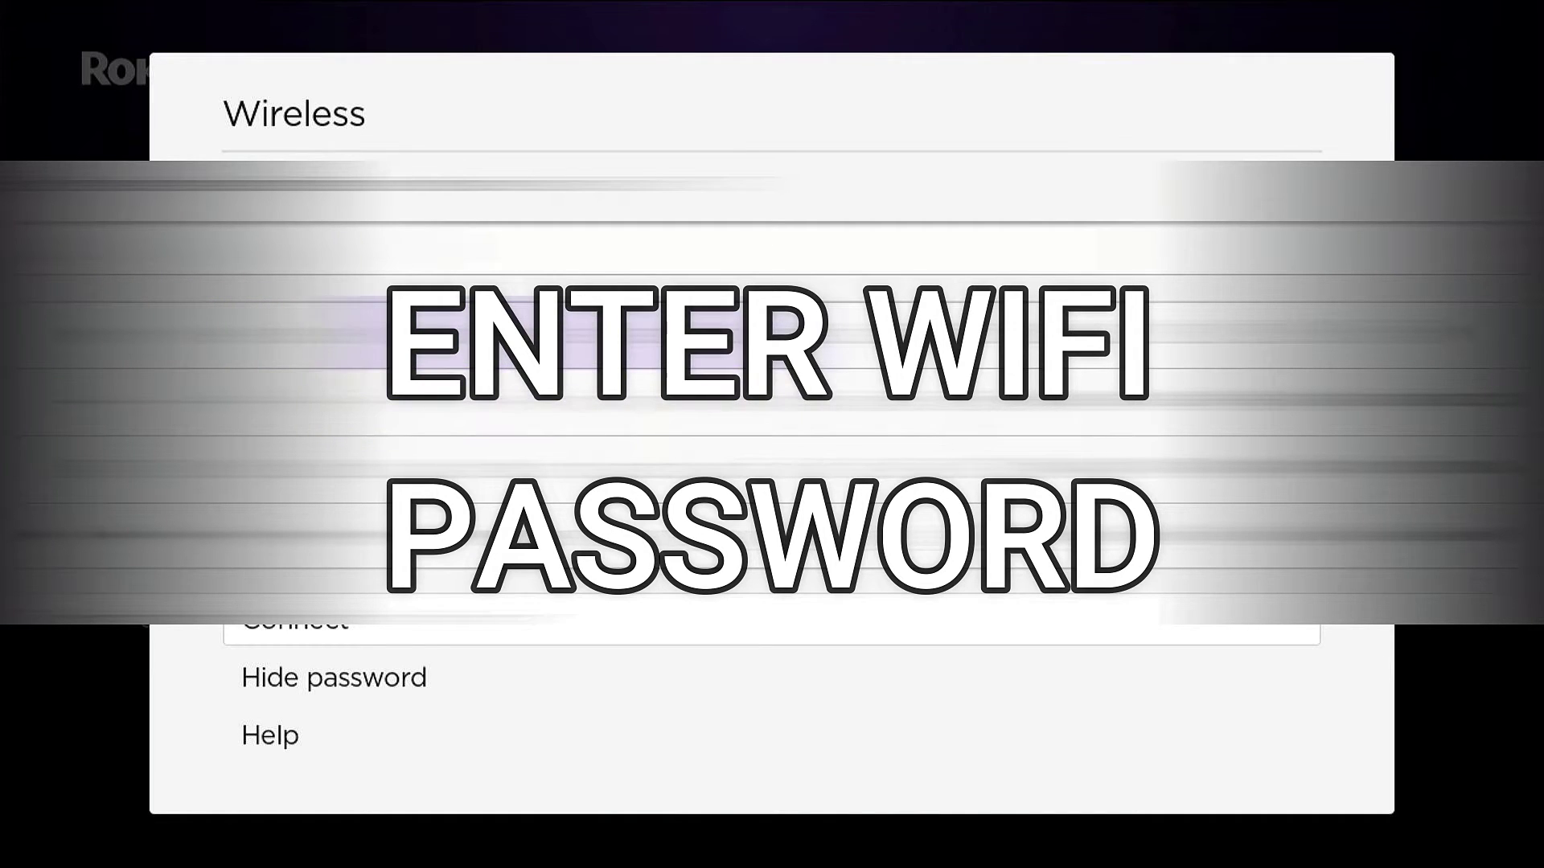
{"action": "key", "text": "Left"}
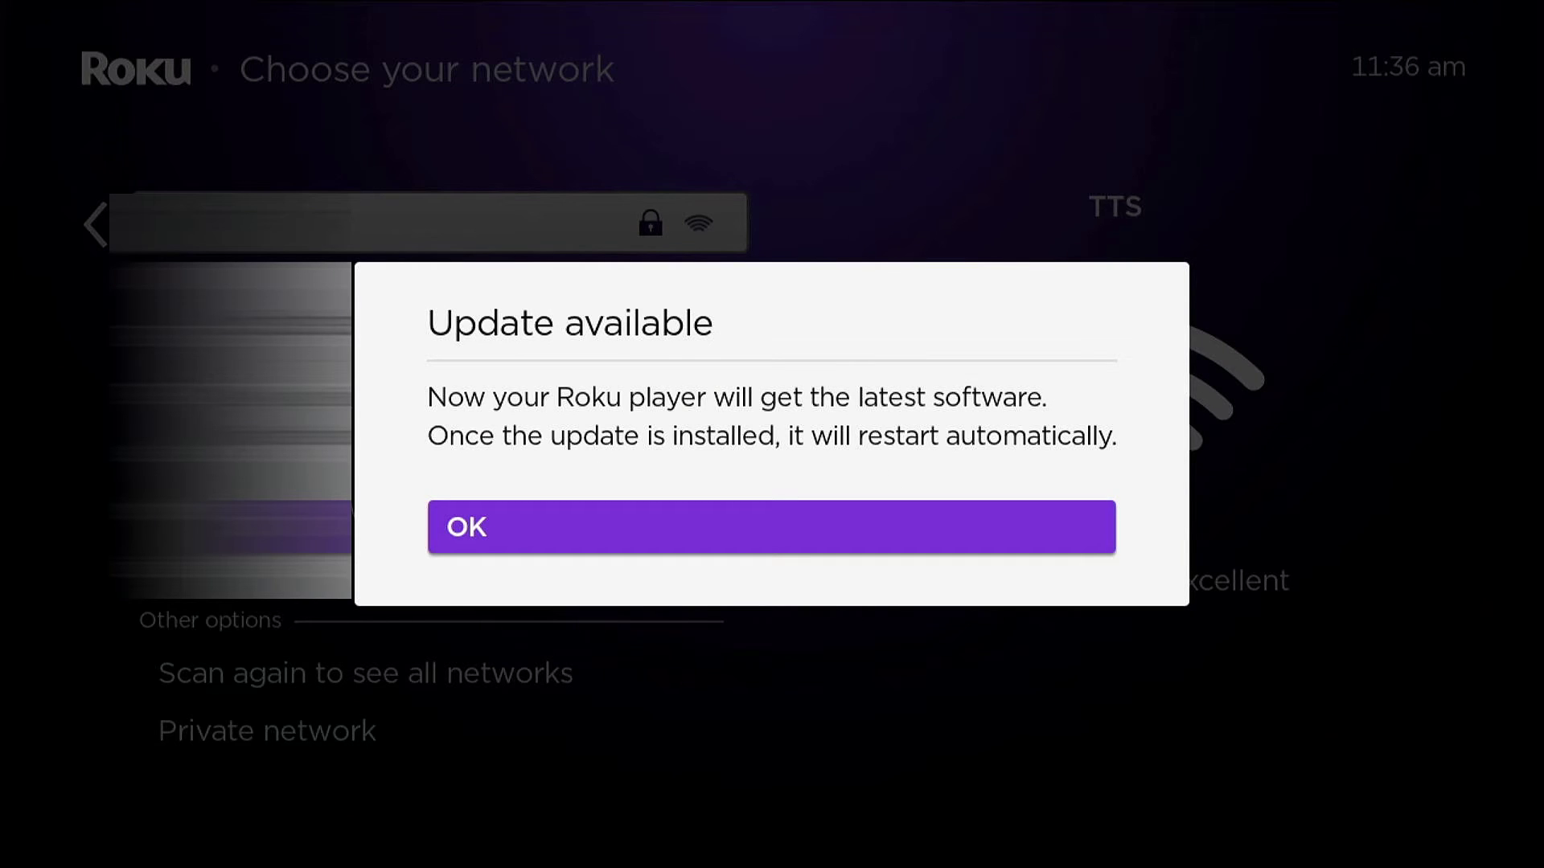
Accept the available software update and let it install and restart.
{"action": "key", "text": "Return"}
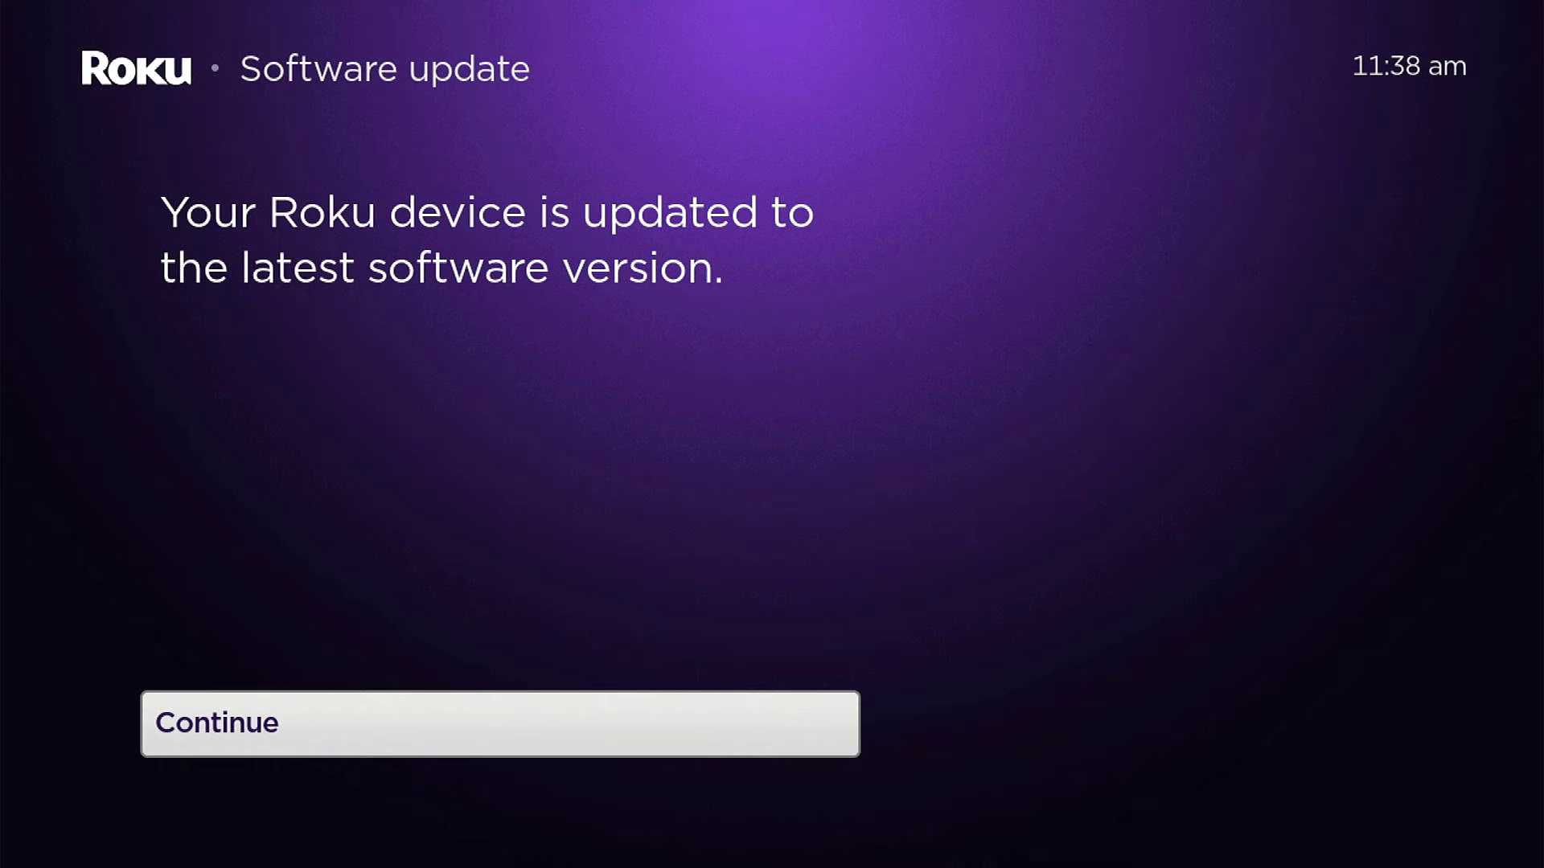
Continue past the update and submit the account email address for activation.
{"action": "key", "text": "Return"}
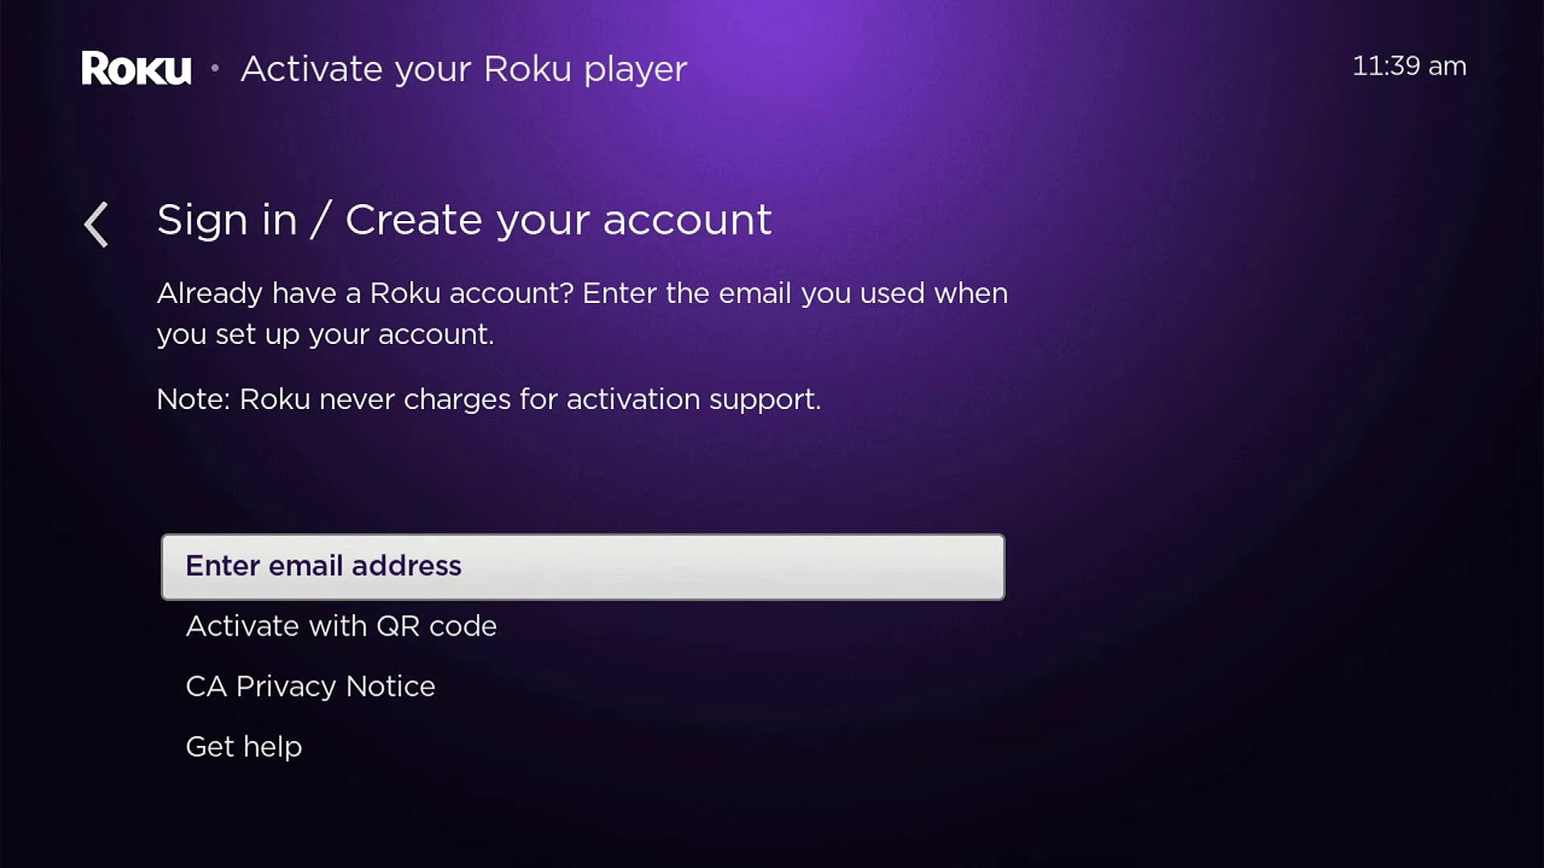
{"action": "key", "text": "Return"}
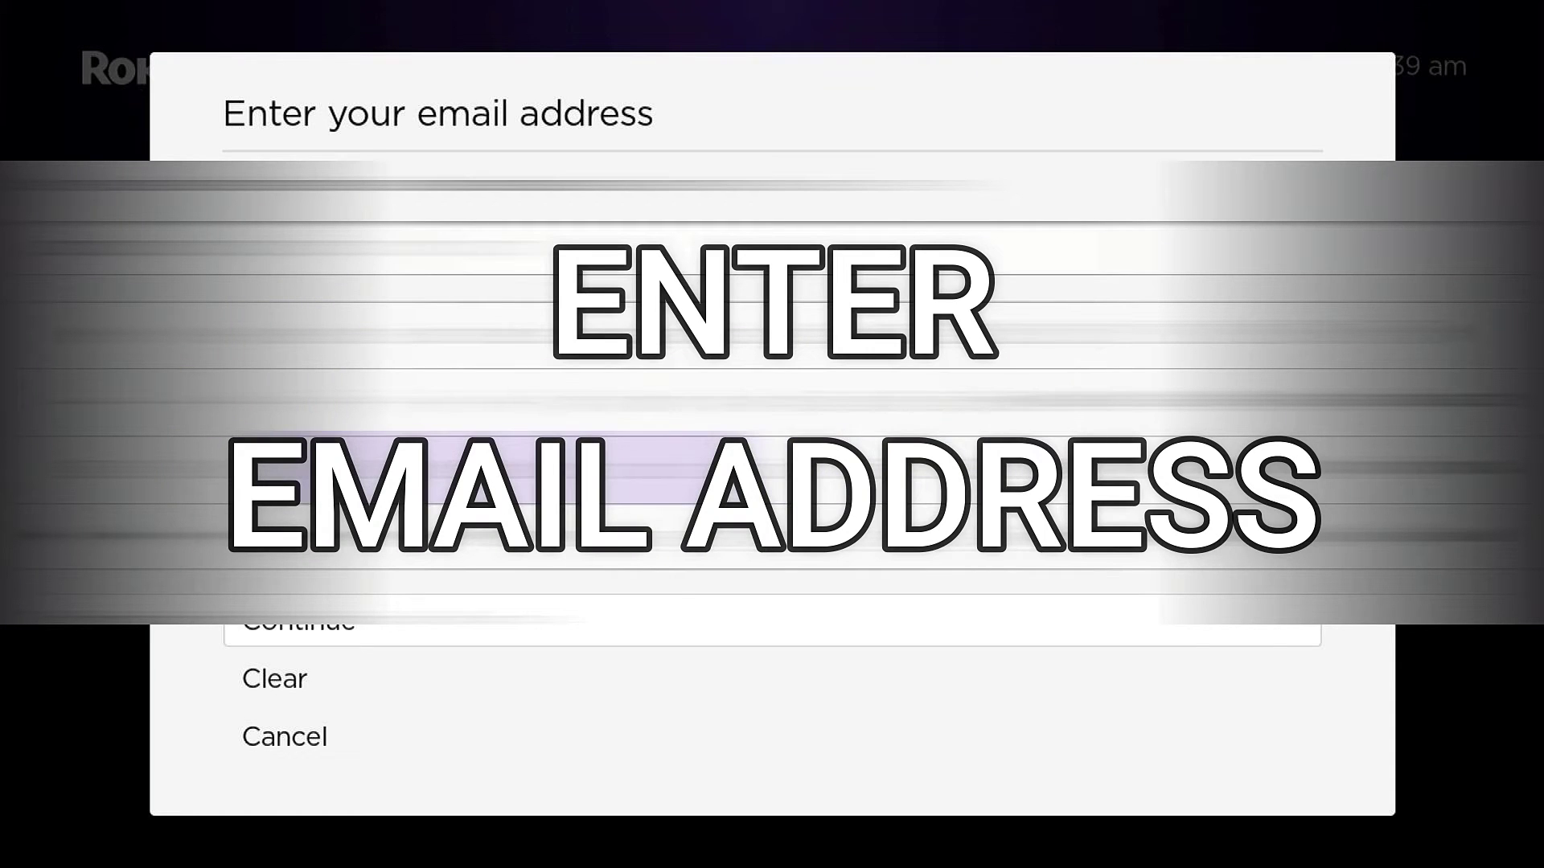
{"action": "key", "text": "Down"}
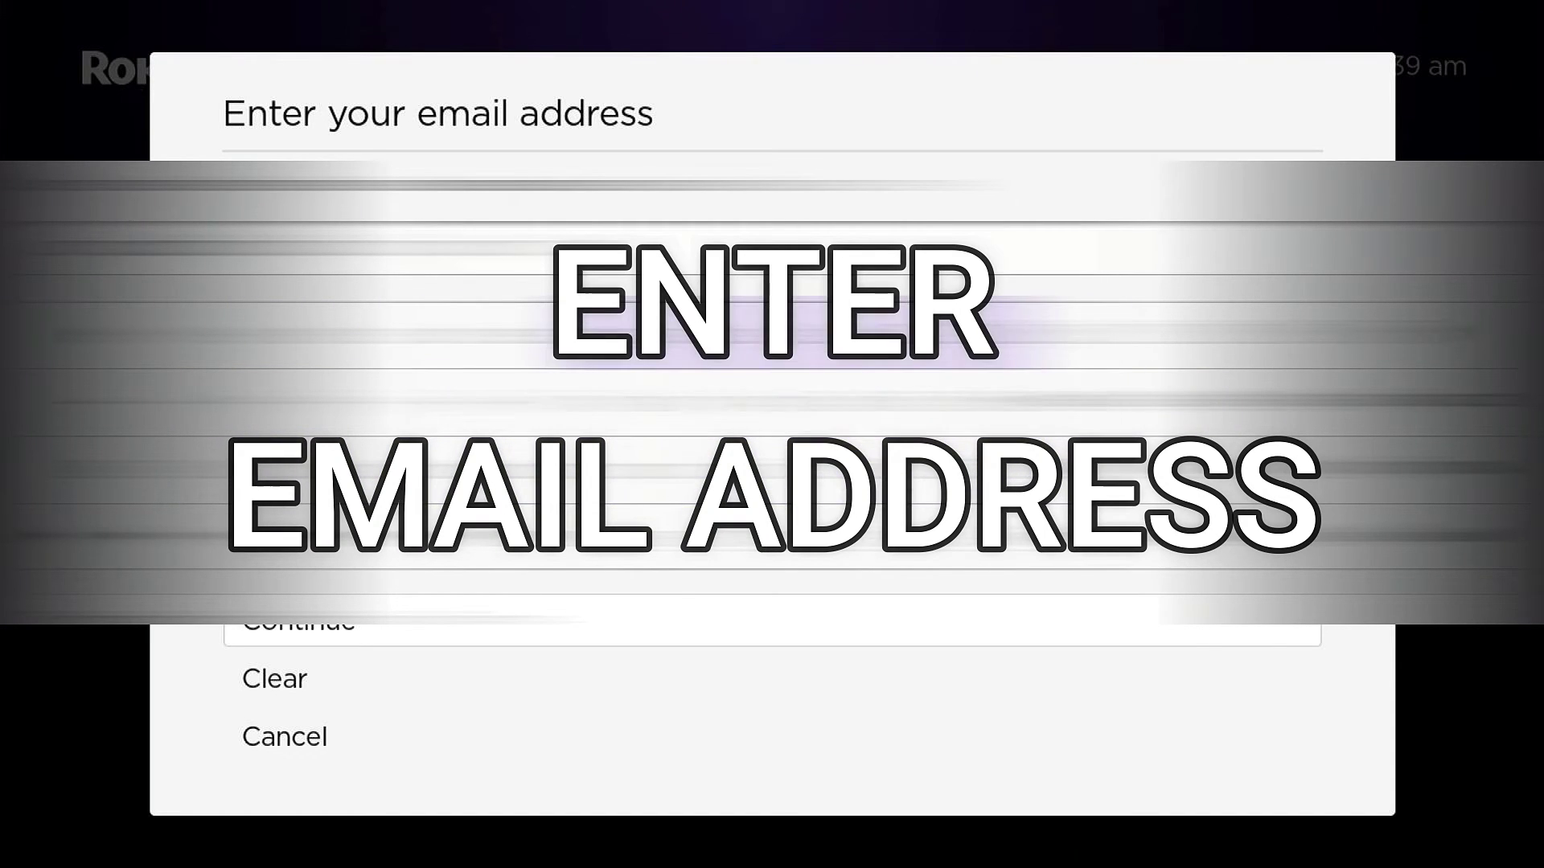
{"action": "key", "text": "Right"}
{"action": "key", "text": "Down"}
{"action": "key", "text": "Return"}
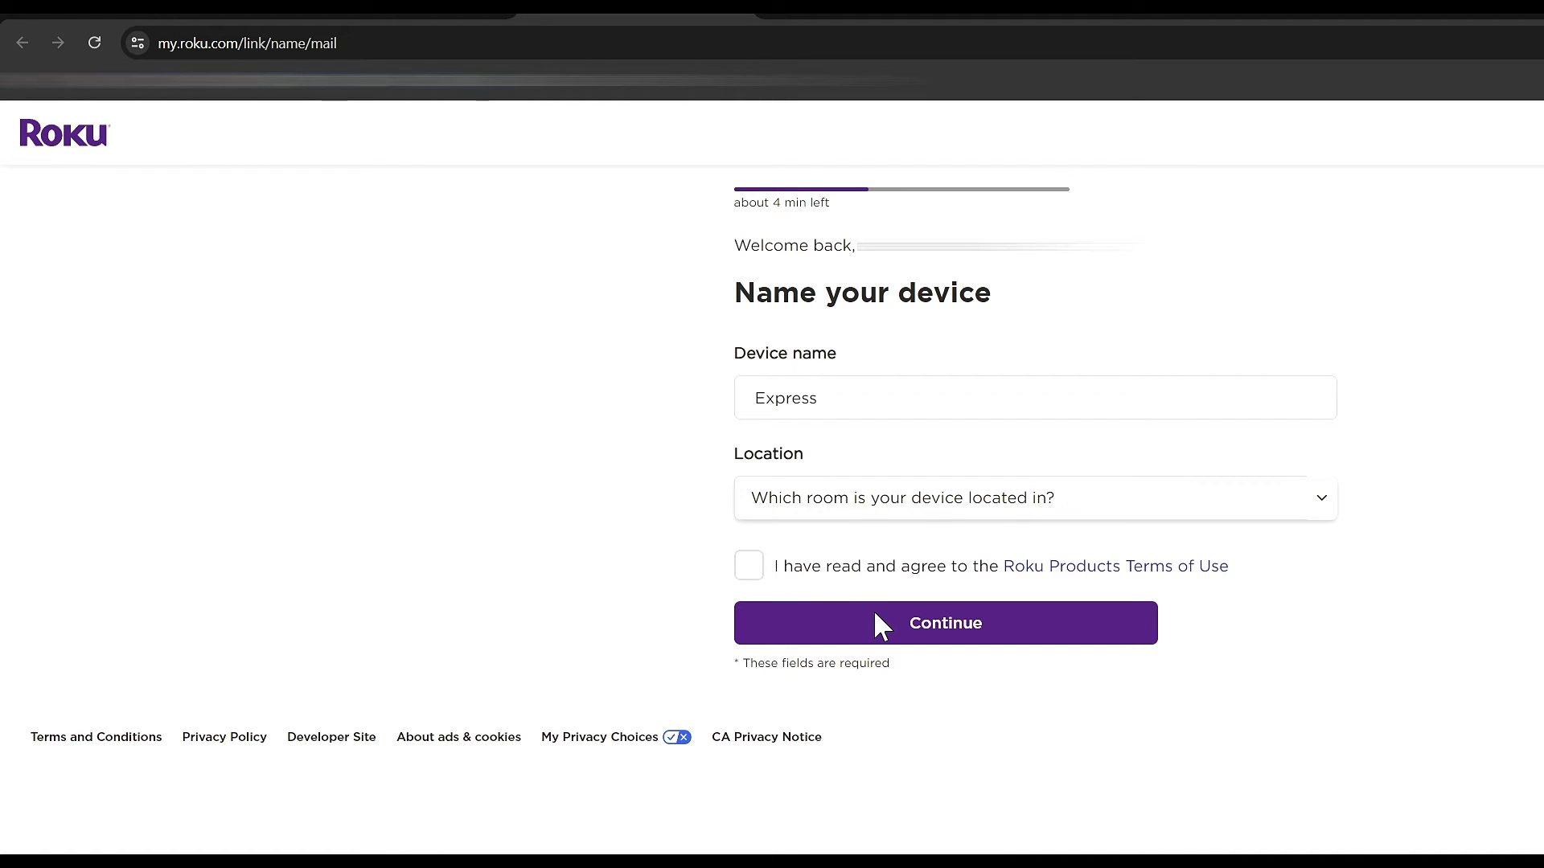
Set the Express device's location to Bedroom, accept the Terms of Use, and continue.
{"action": "key", "text": "Down"}
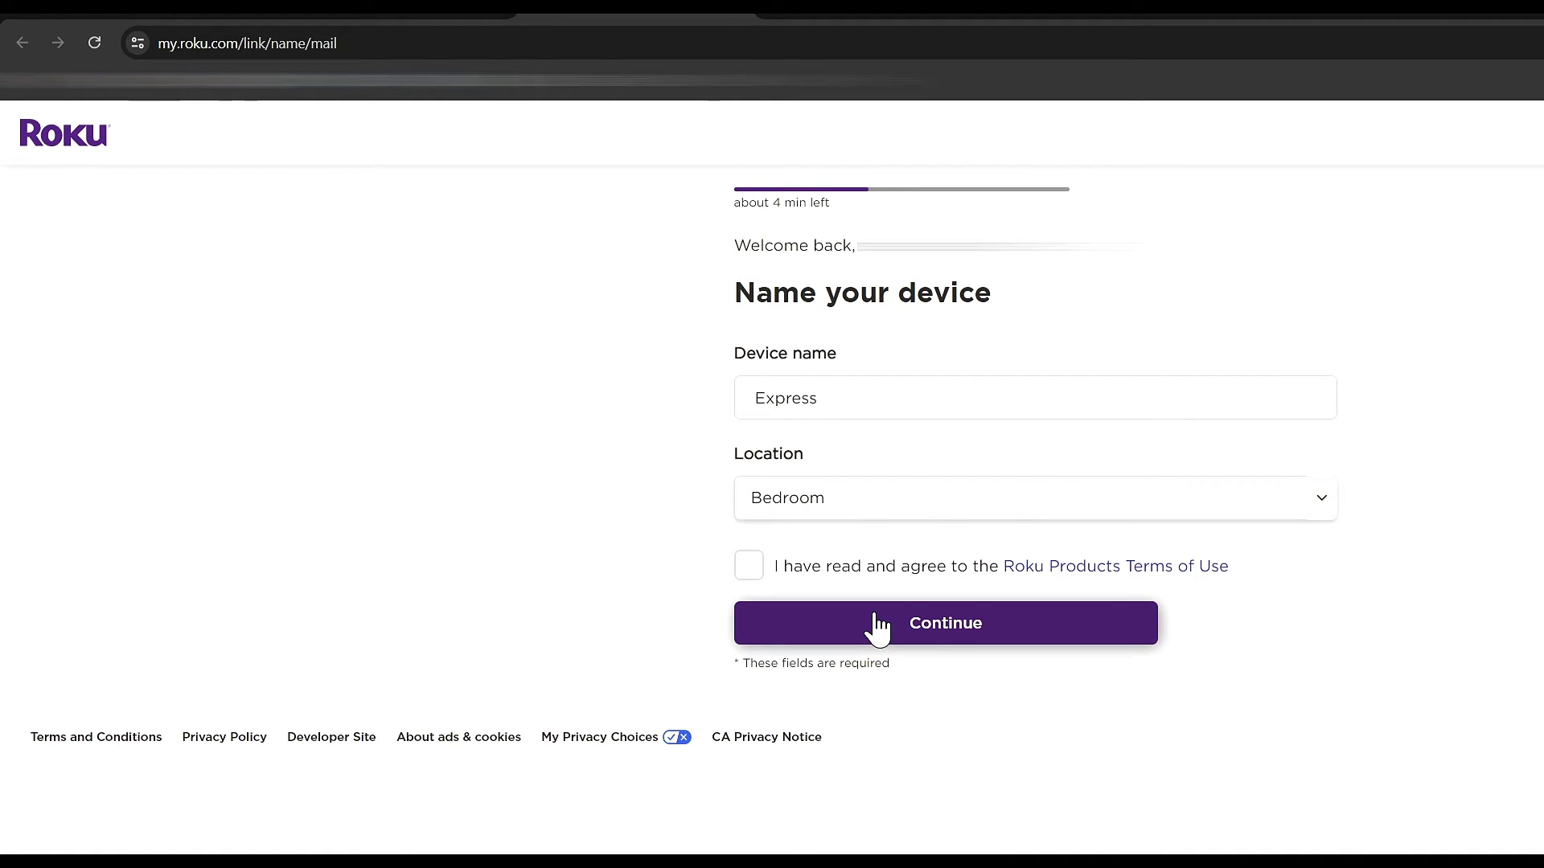
{"action": "left_click", "coordinate": [746, 573]}
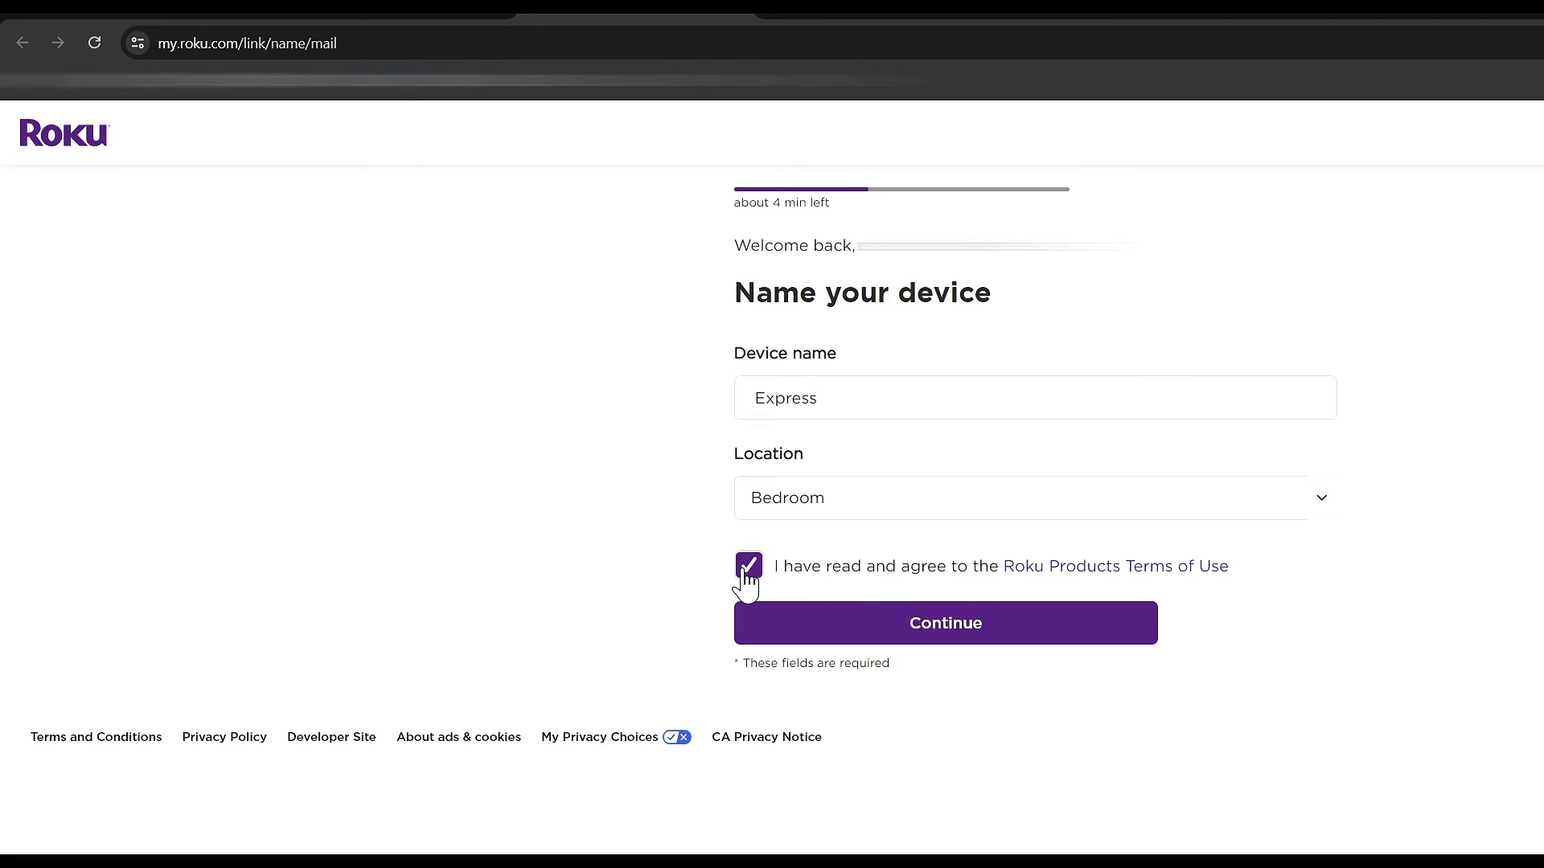
{"action": "left_click", "coordinate": [951, 629]}
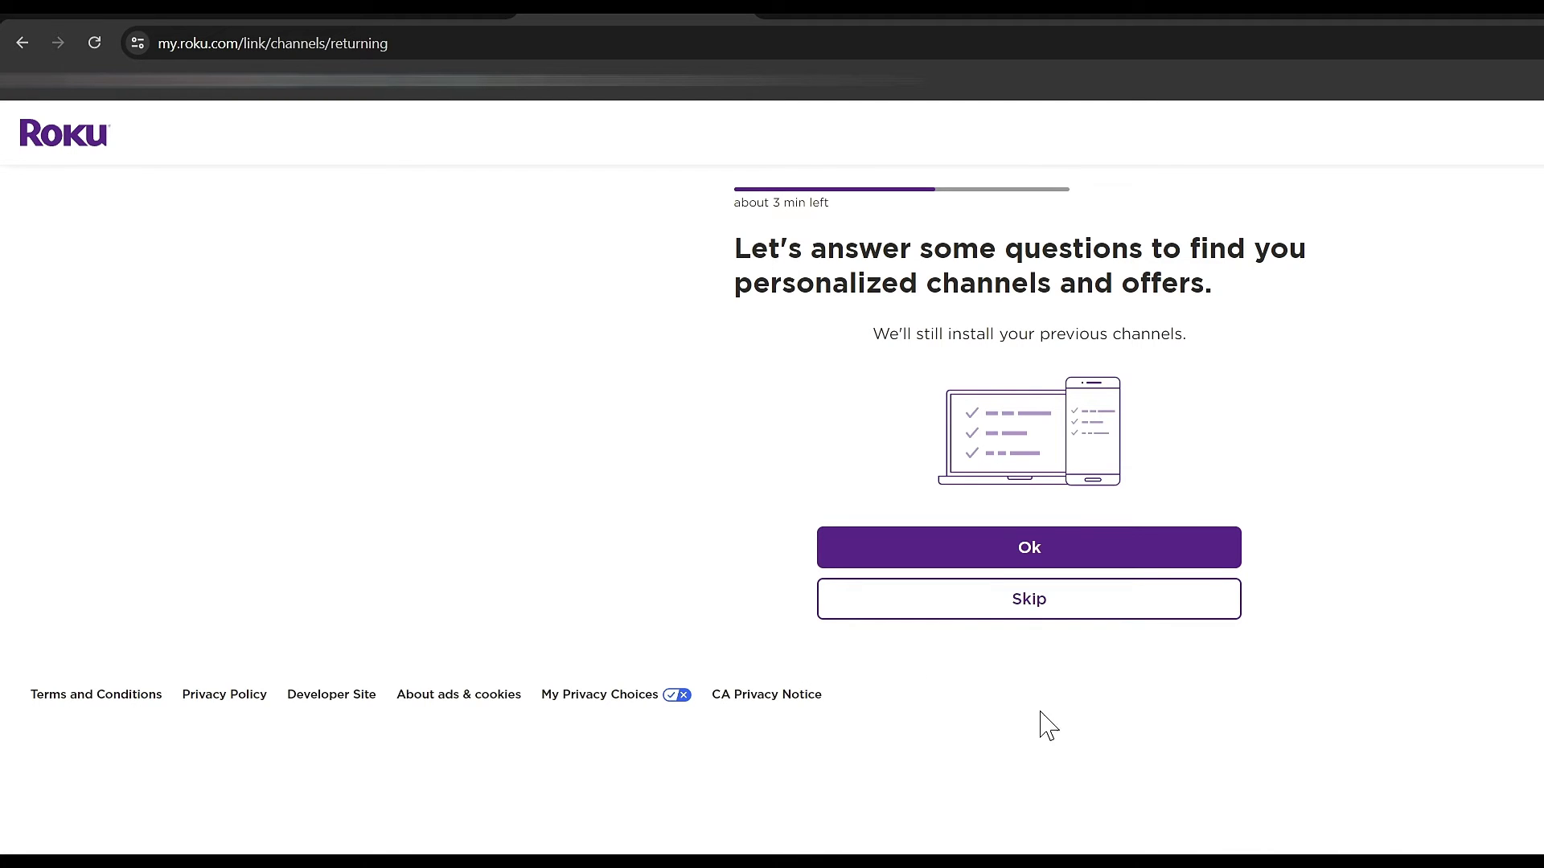
Answer No to cable and mark Netflix, Hulu, Max and Prime Video as subscriptions.
{"action": "left_click", "coordinate": [1011, 558]}
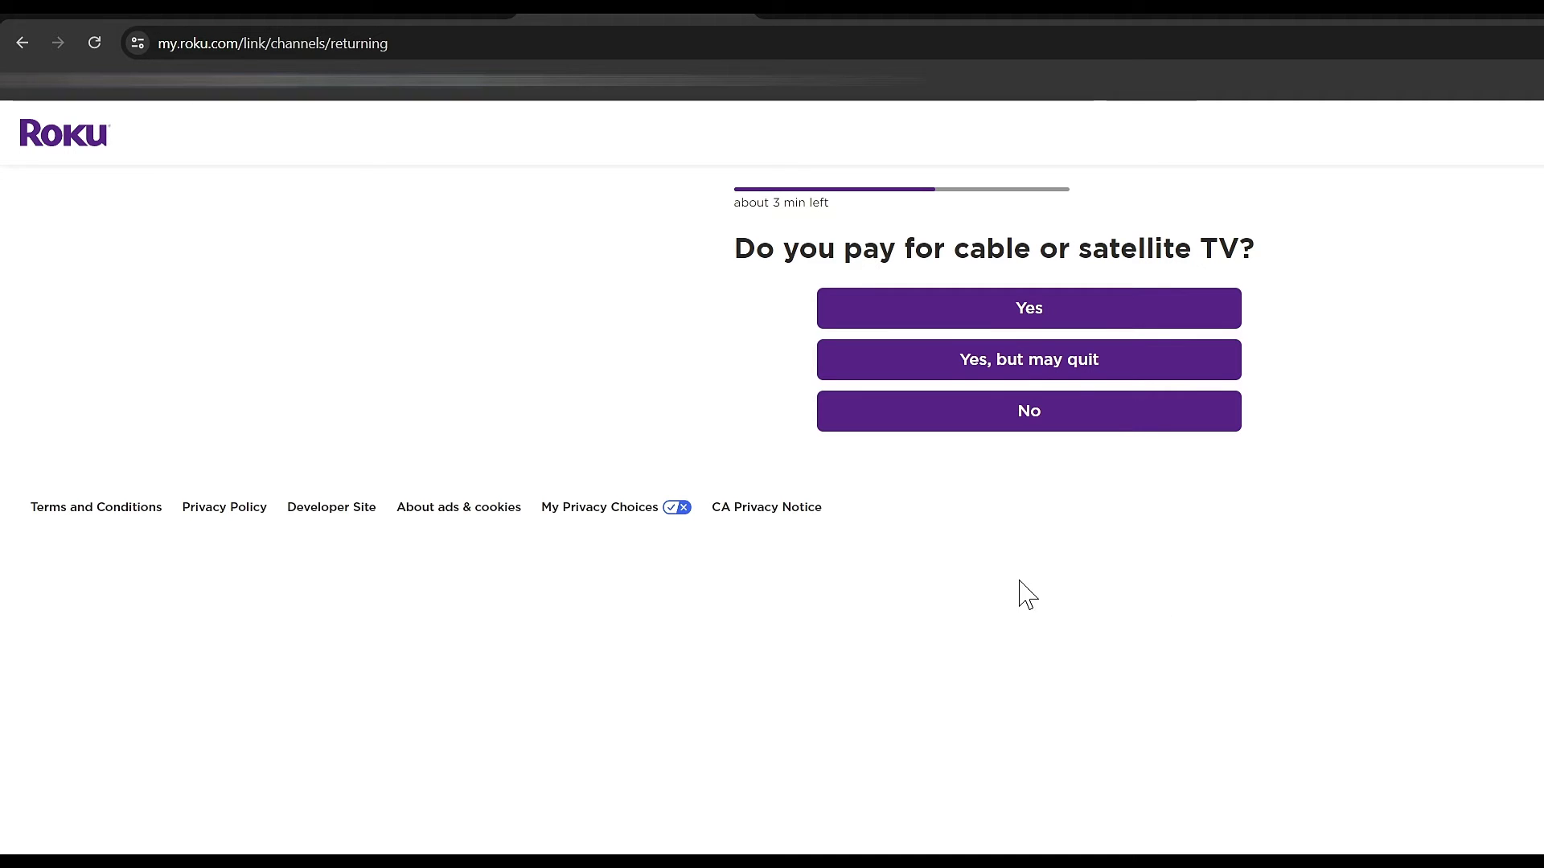
{"action": "left_click", "coordinate": [1048, 418]}
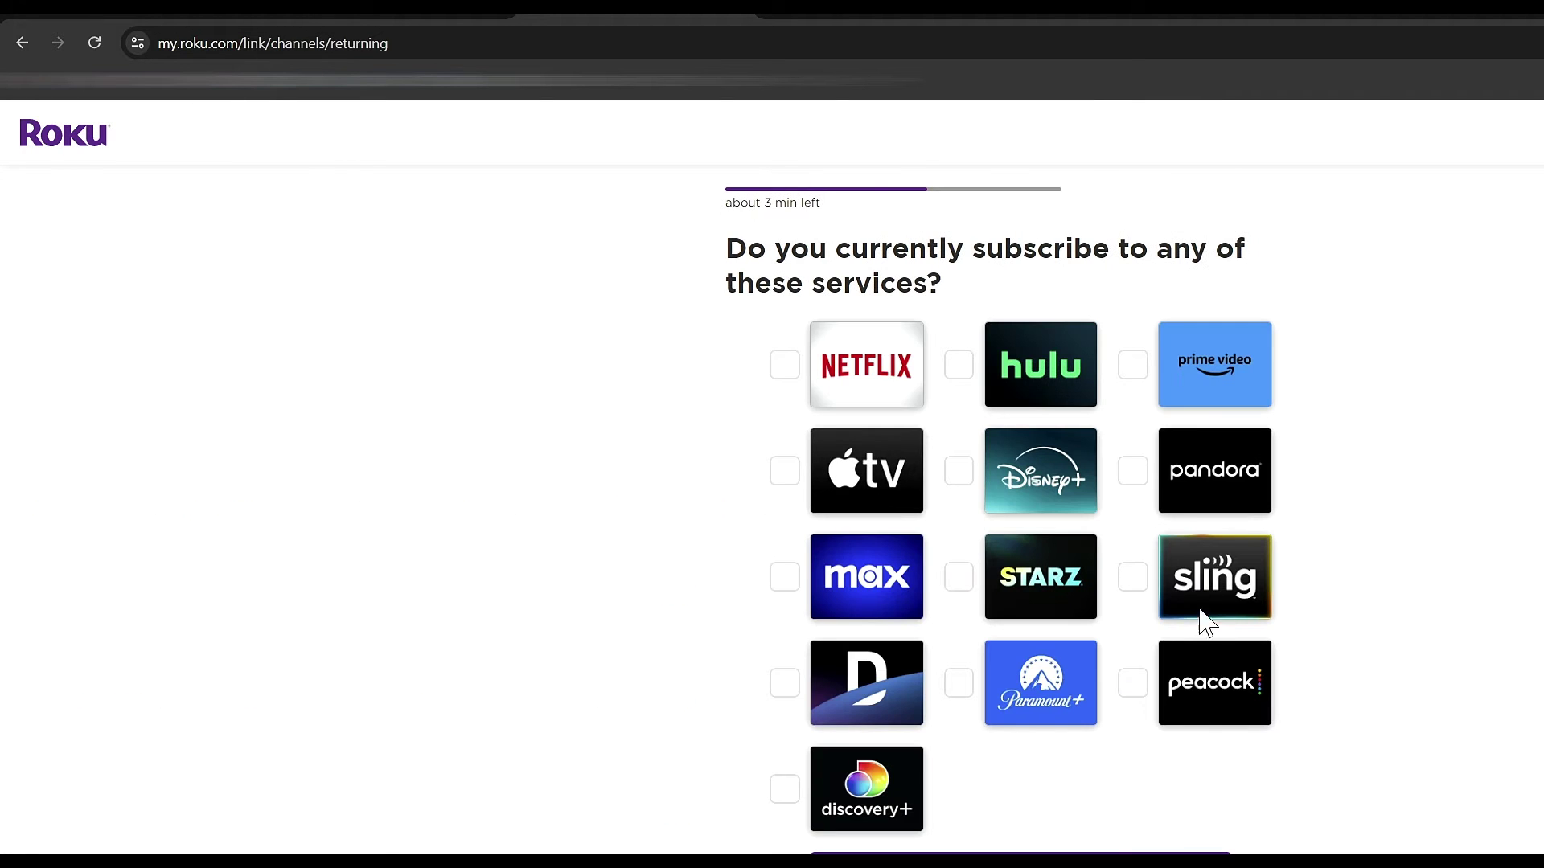
{"action": "left_click", "coordinate": [785, 371]}
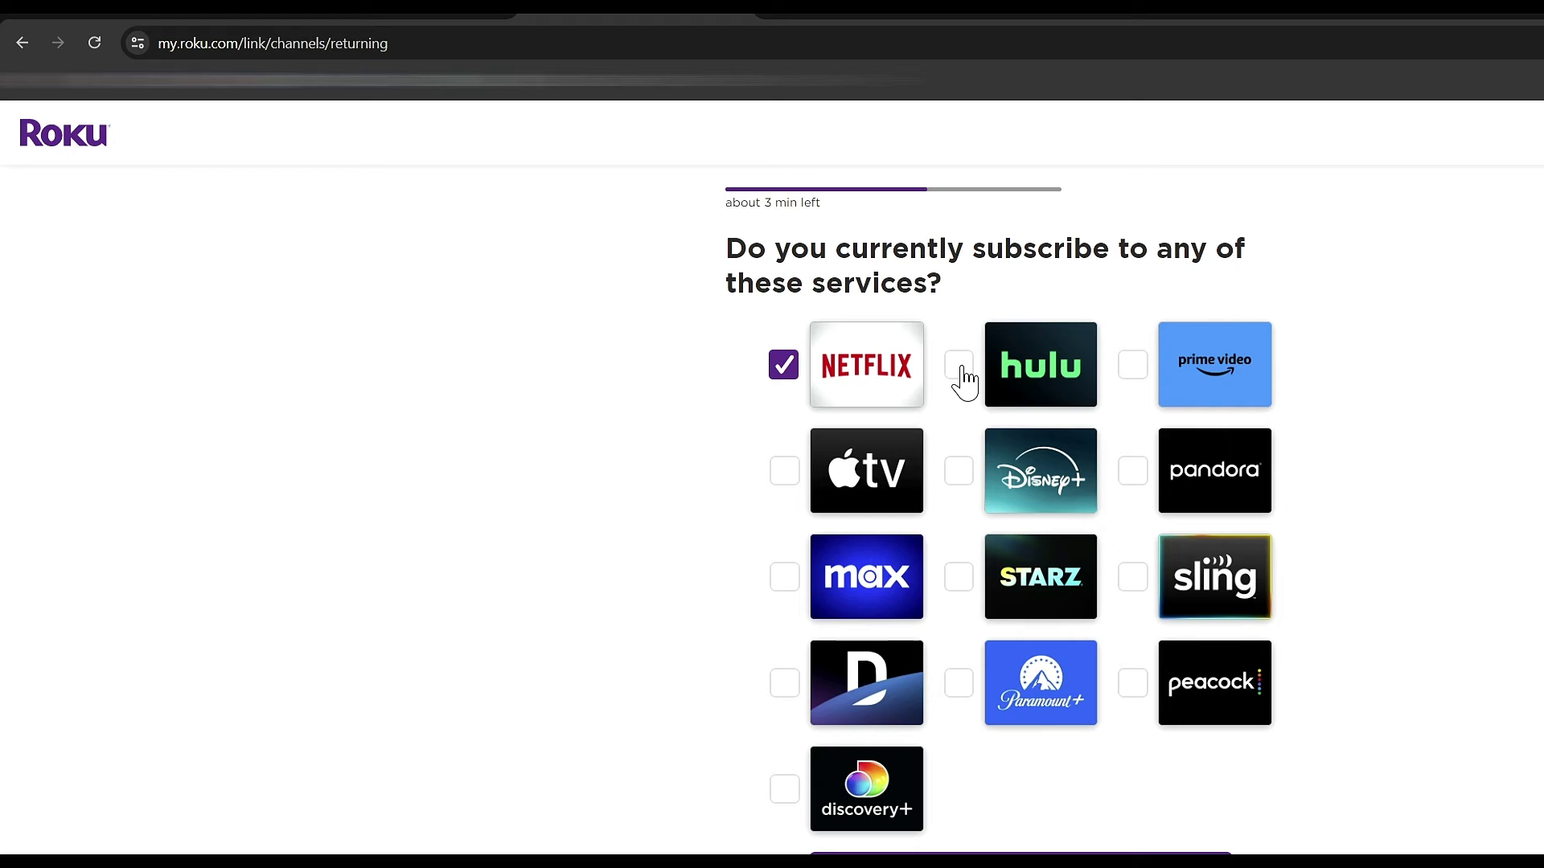
{"action": "left_click", "coordinate": [961, 372]}
{"action": "left_click", "coordinate": [785, 581]}
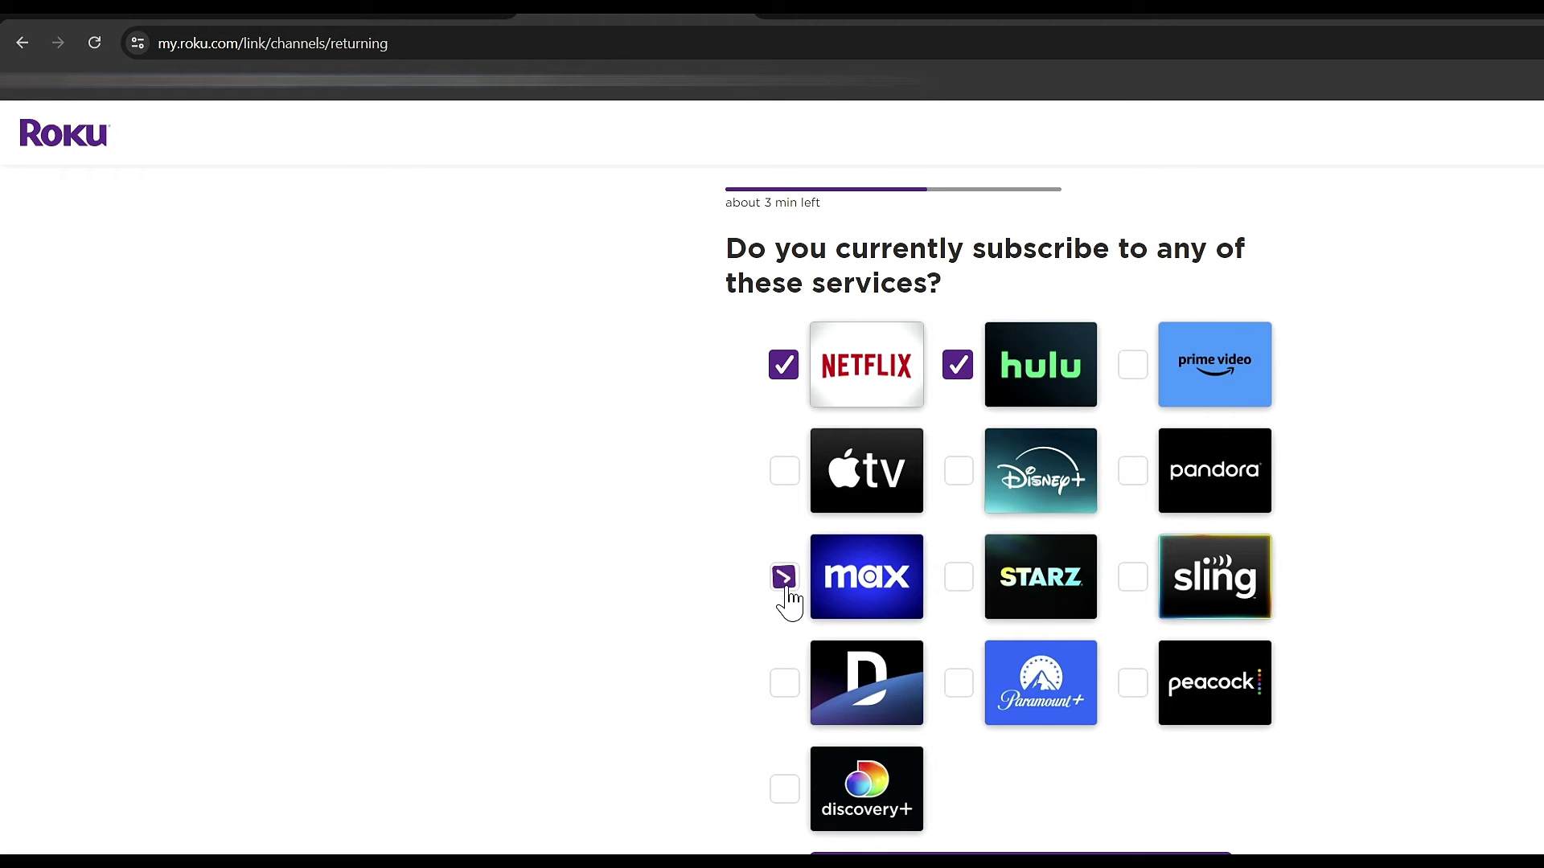
{"action": "left_click", "coordinate": [1134, 372]}
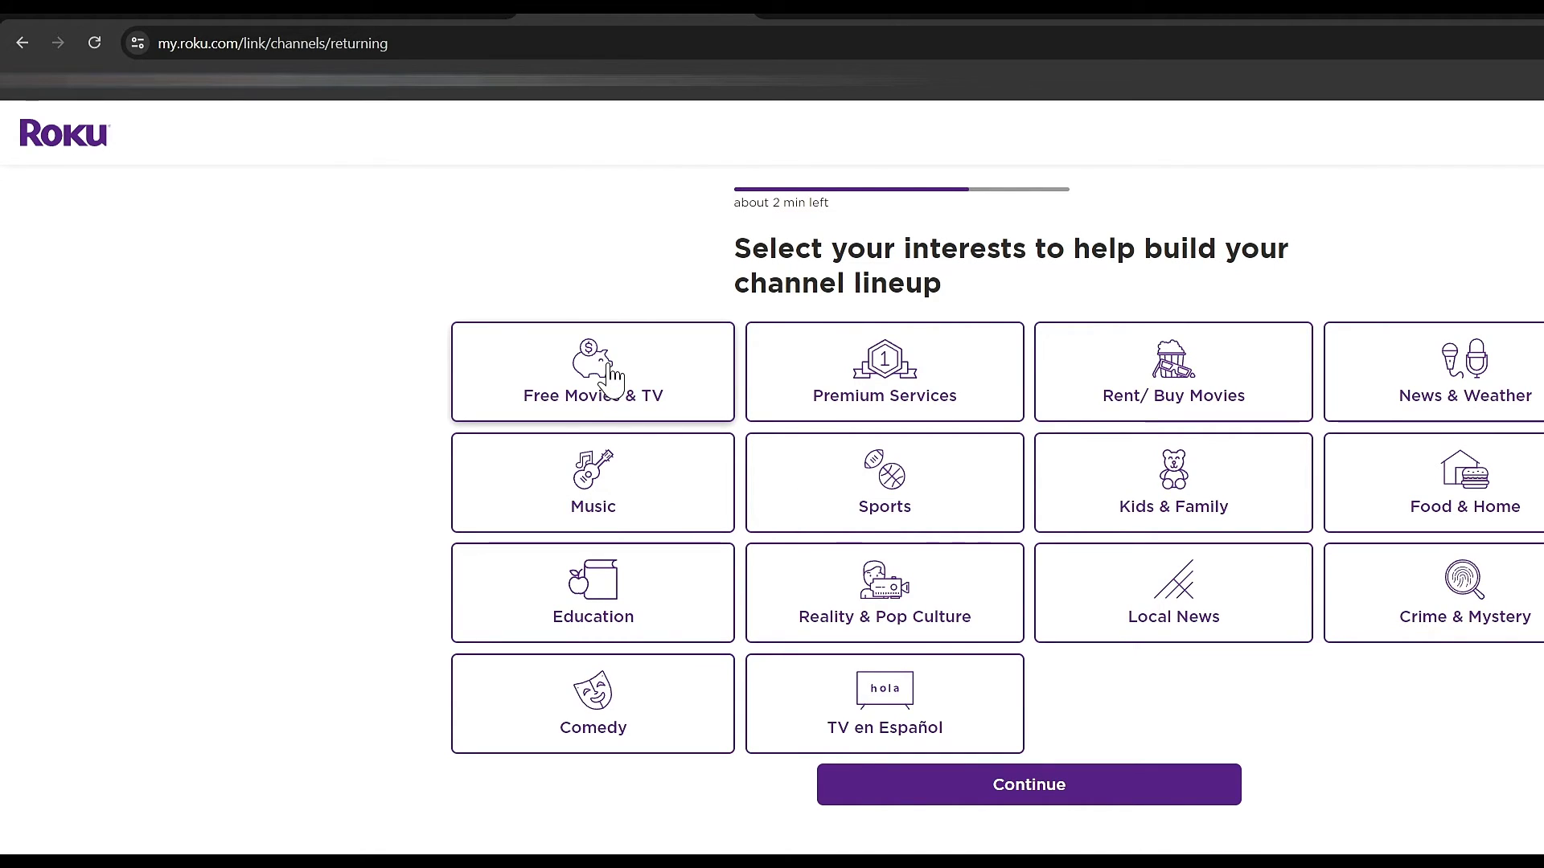
Pick Free Movies & TV, Comedy and Music as interests and submit them.
{"action": "left_click", "coordinate": [611, 376]}
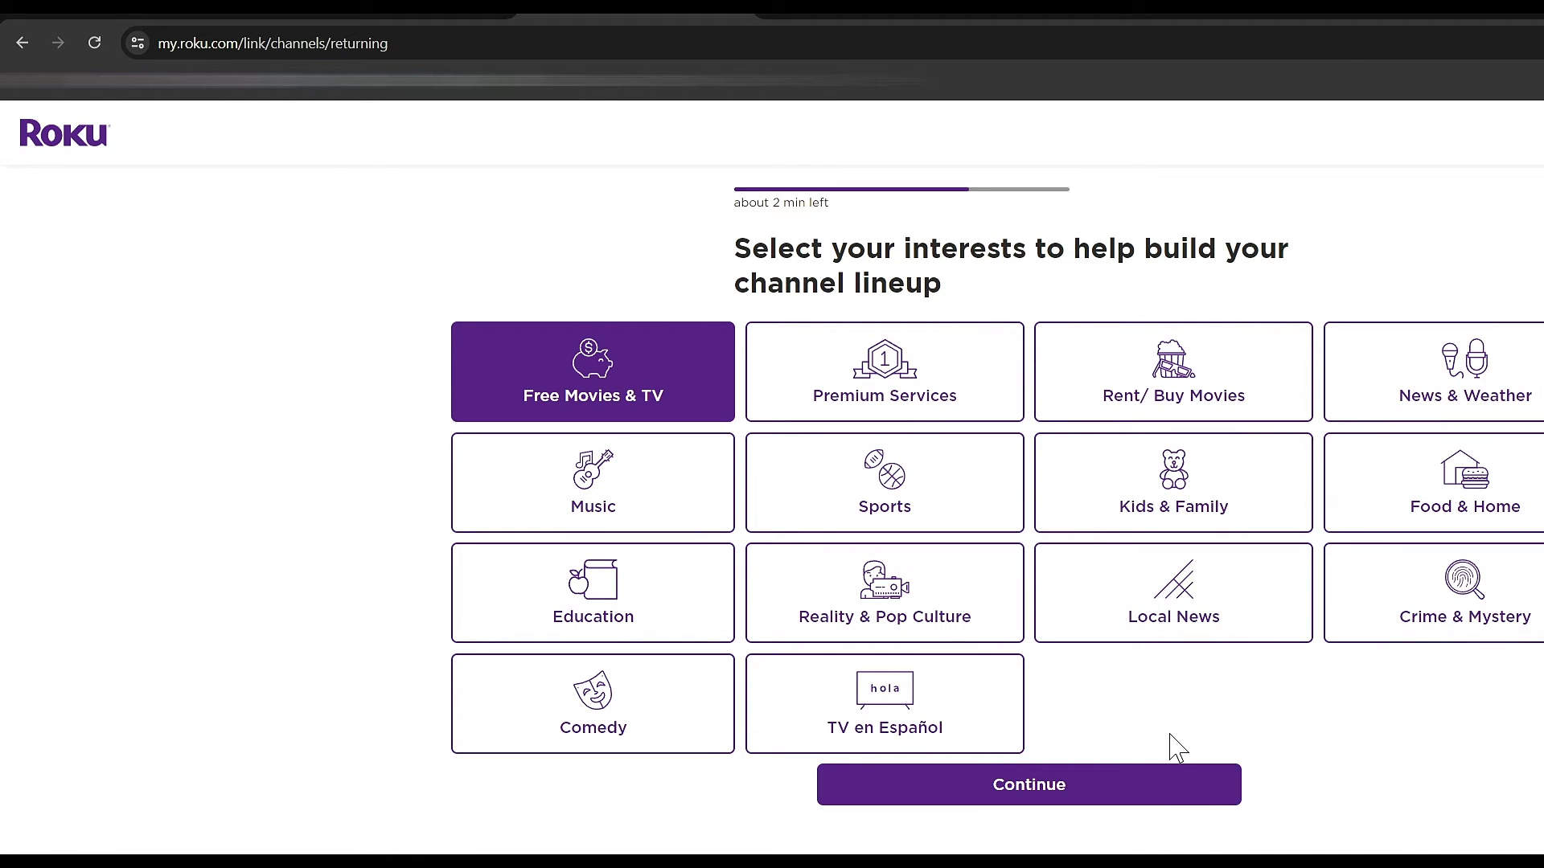
{"action": "left_click", "coordinate": [641, 709]}
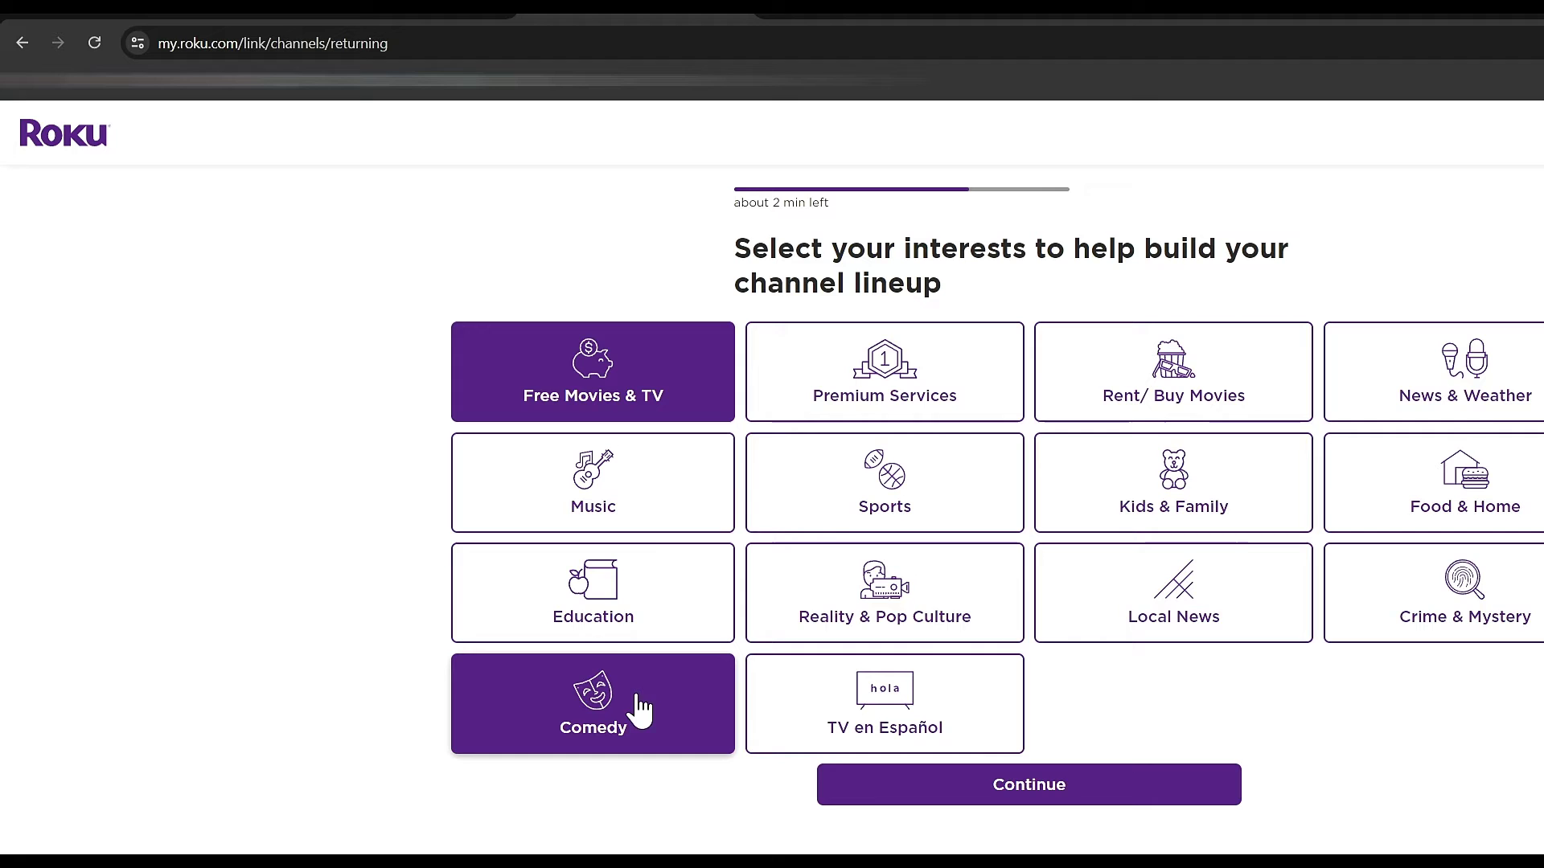
{"action": "left_click", "coordinate": [640, 483]}
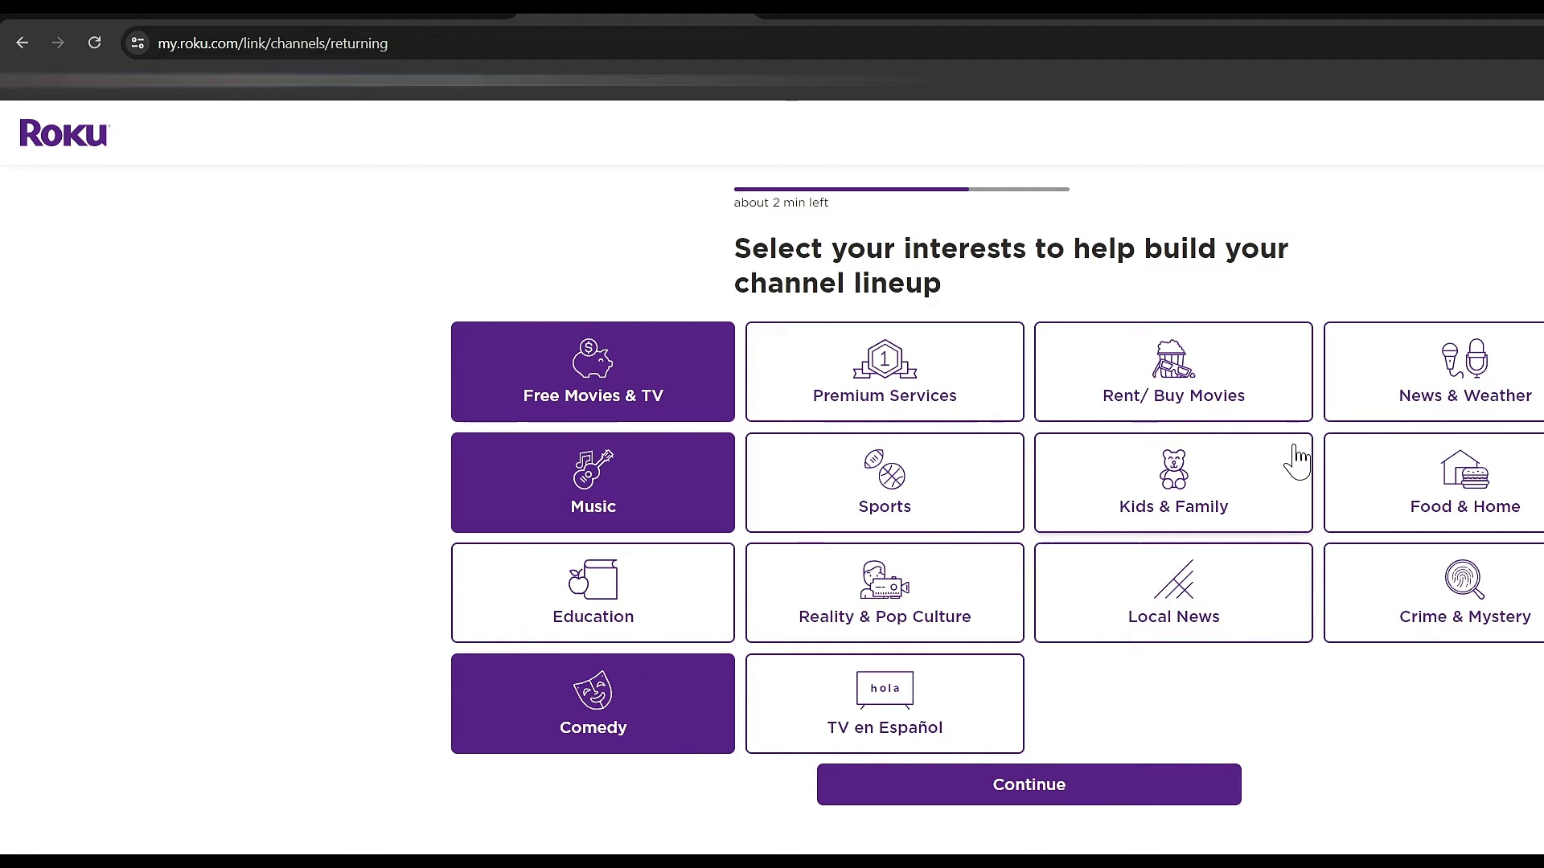
{"action": "left_click", "coordinate": [1076, 792]}
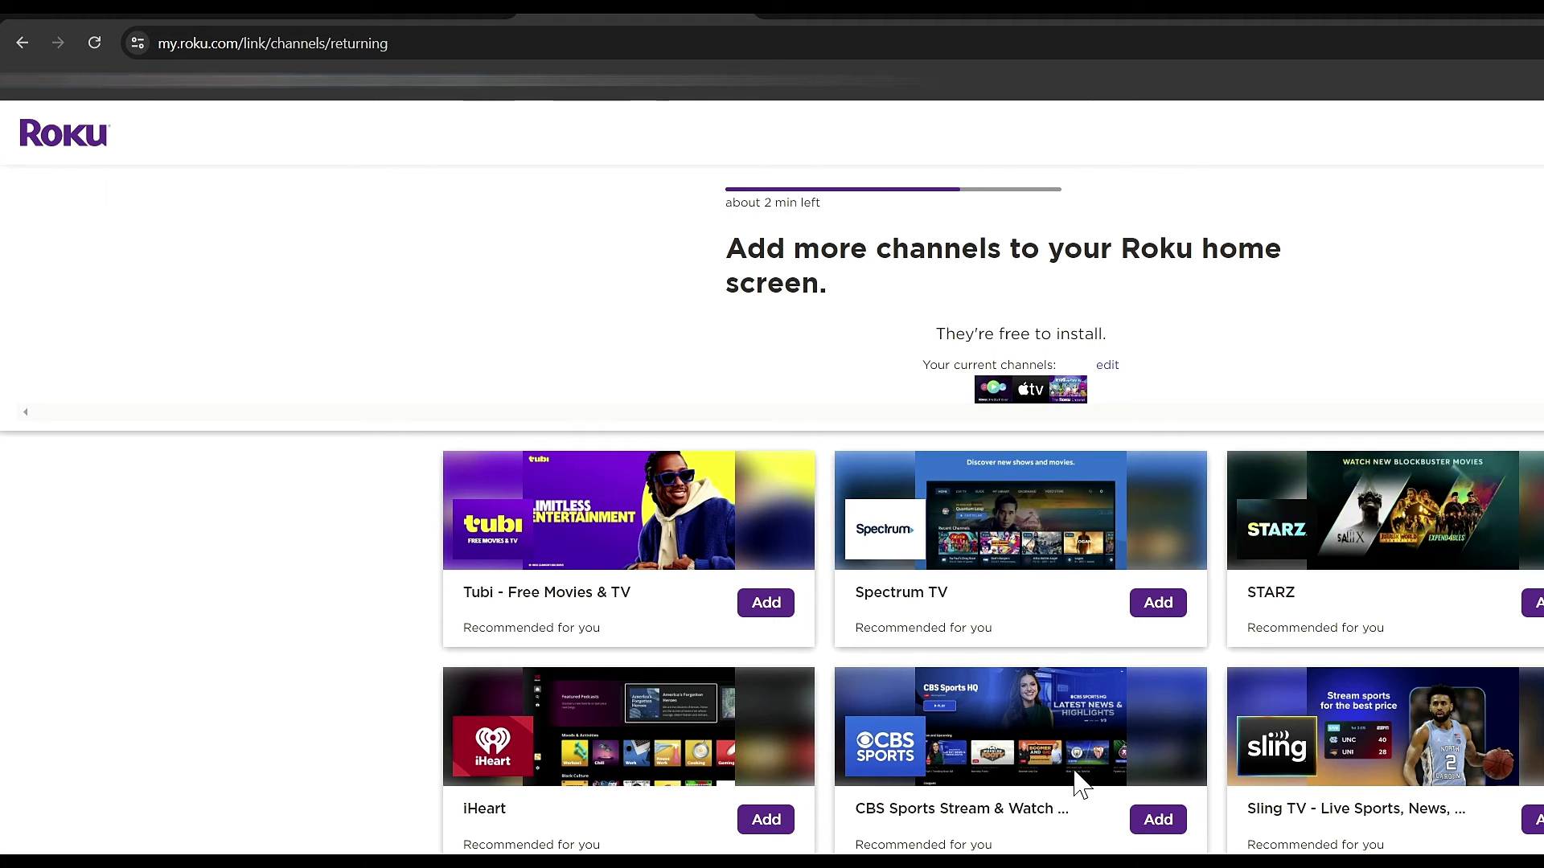
Scroll through the recommended channels to reach the free trial offers page.
{"action": "scroll", "coordinate": [348, 775], "scroll_direction": "down", "scroll_amount": 2}
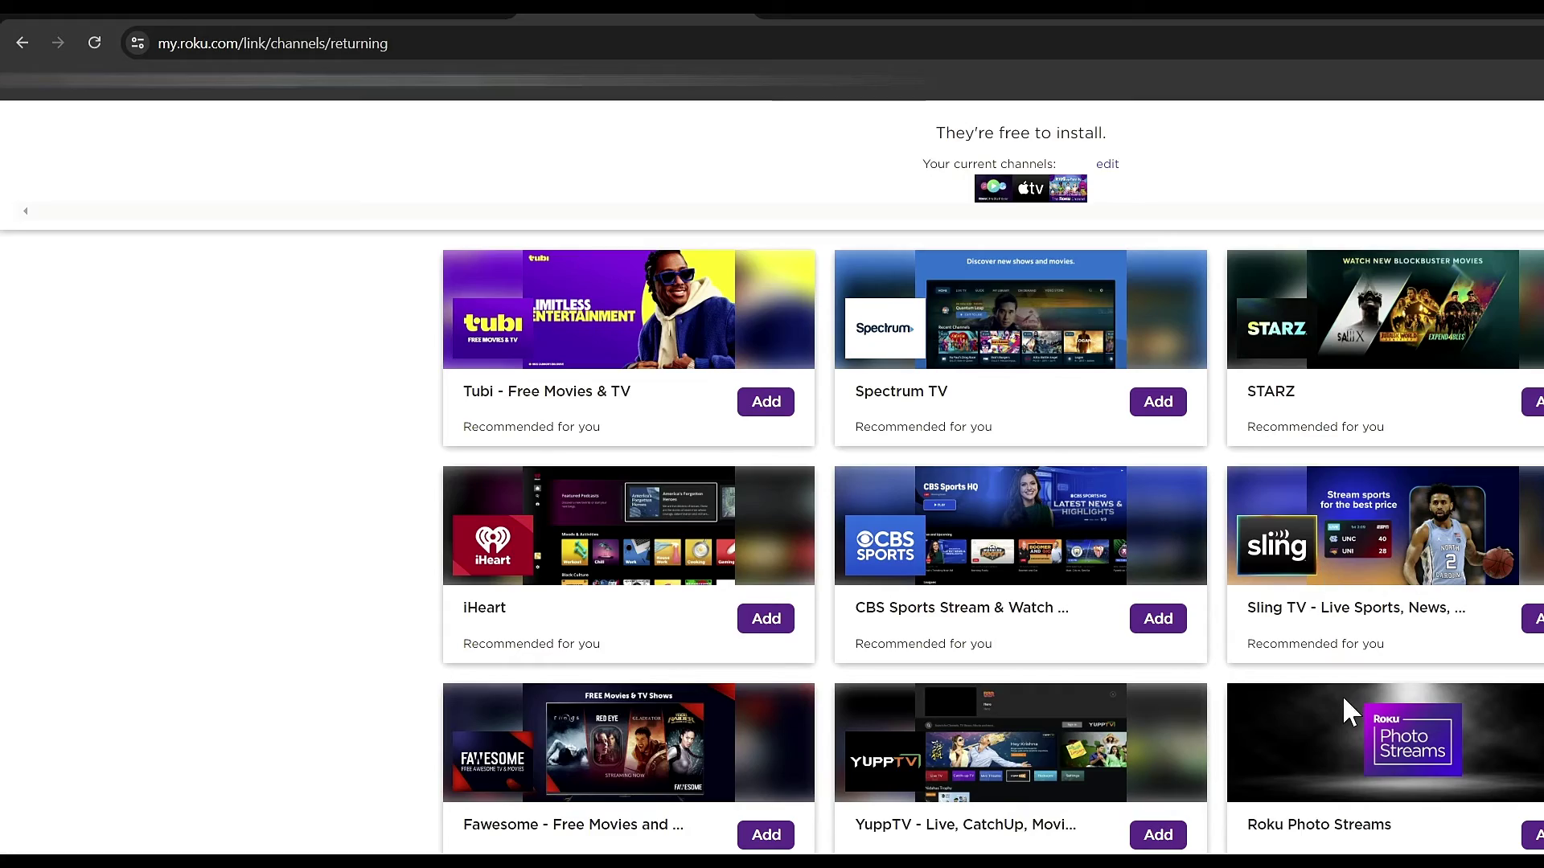
{"action": "scroll", "coordinate": [1345, 698], "scroll_direction": "down", "scroll_amount": 1}
{"action": "scroll", "coordinate": [1345, 697], "scroll_direction": "down", "scroll_amount": 12}
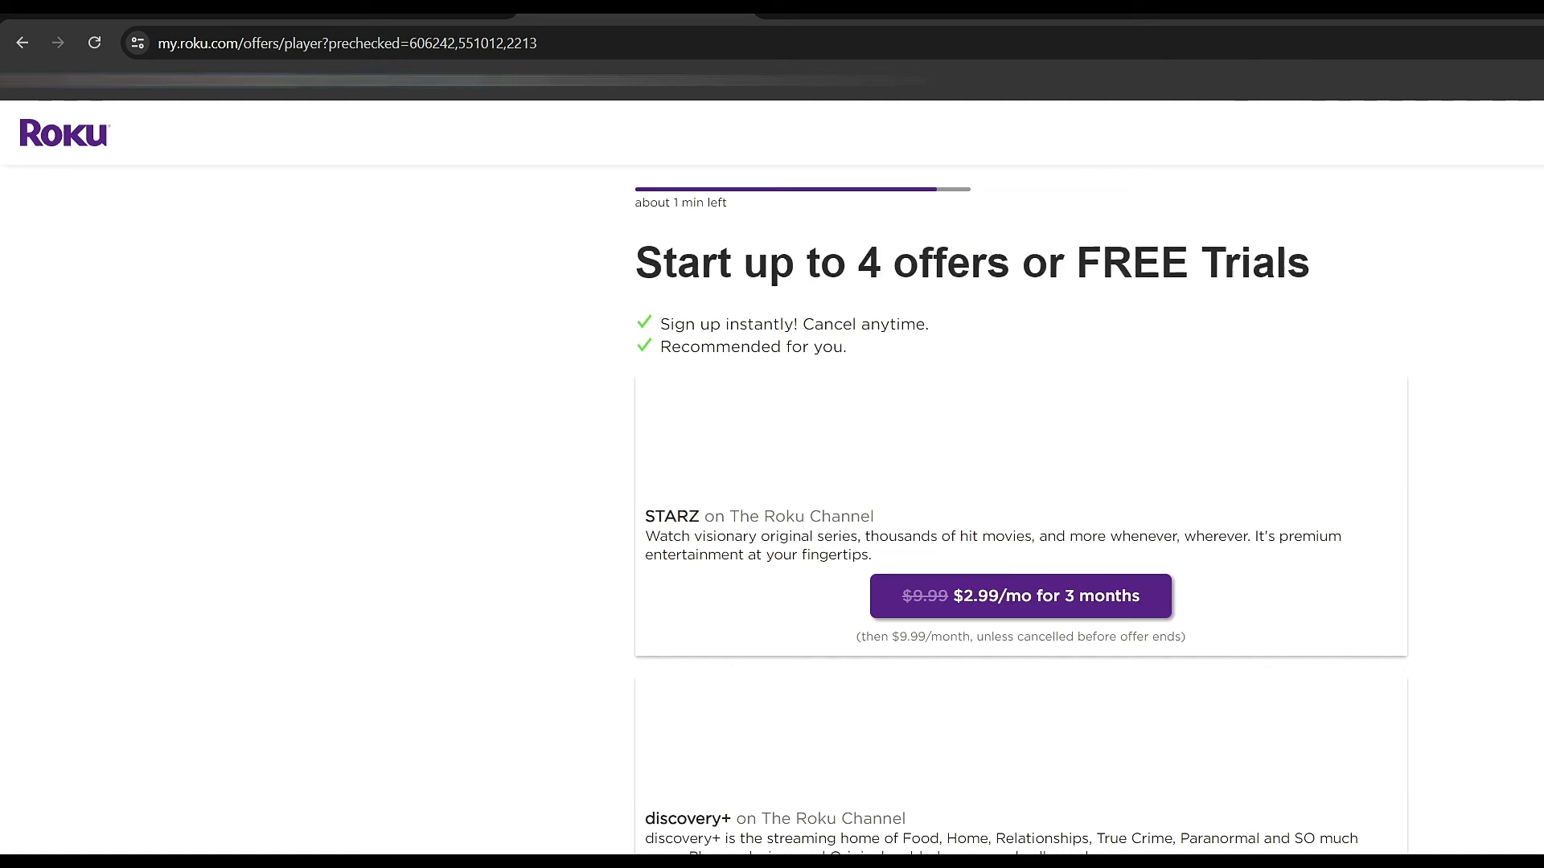
Scroll past the trial offers without starting any, reaching the Setup complete! page.
{"action": "scroll", "coordinate": [1070, 790], "scroll_direction": "down", "scroll_amount": 15}
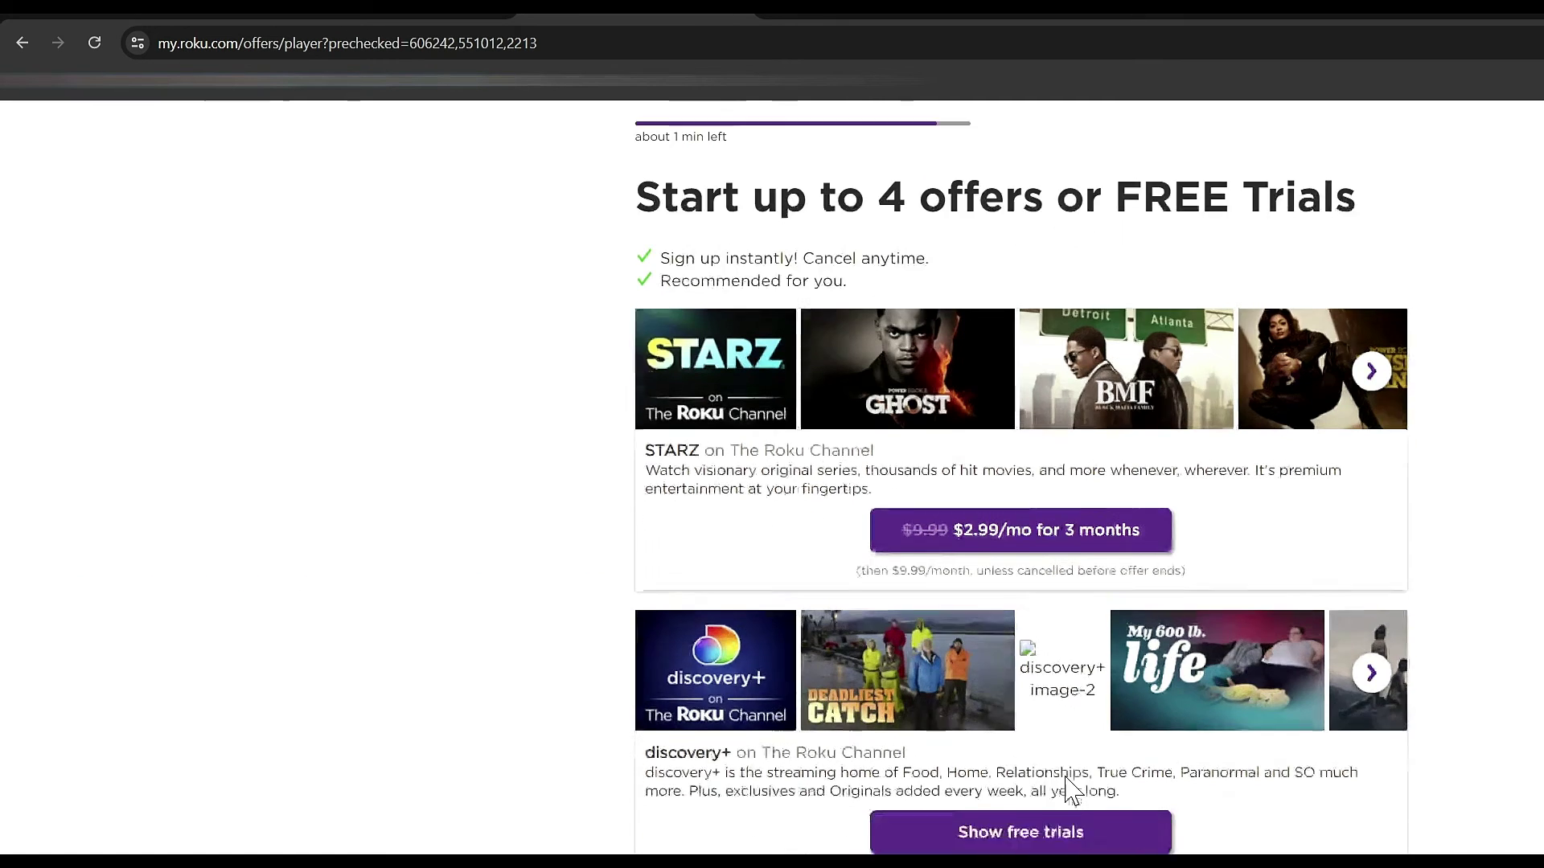
{"action": "scroll", "coordinate": [1075, 768], "scroll_direction": "down", "scroll_amount": 20}
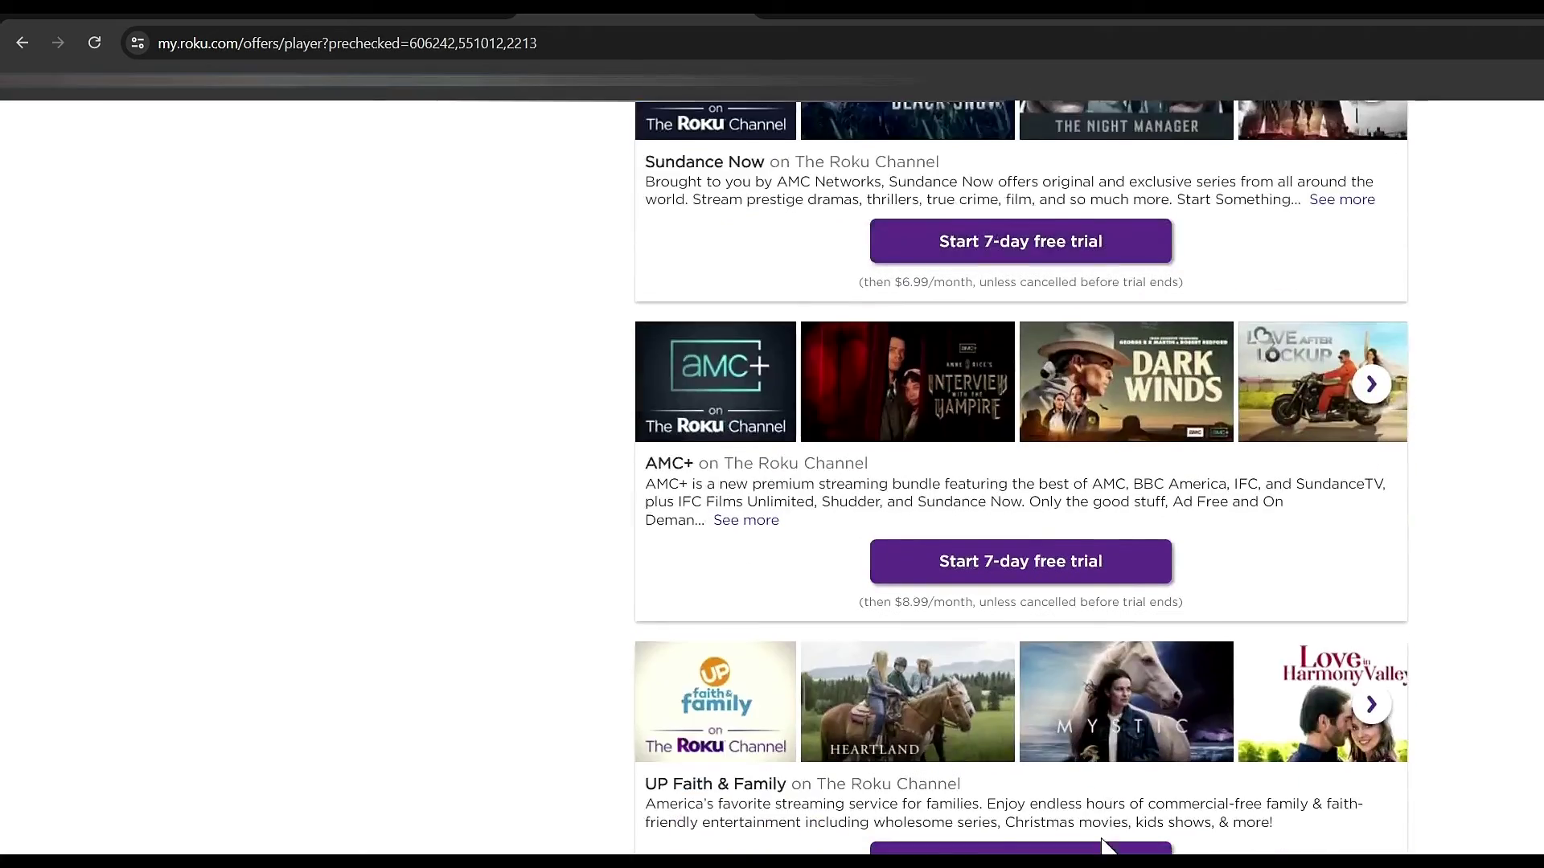
{"action": "scroll", "coordinate": [1070, 565], "scroll_direction": "down", "scroll_amount": 20}
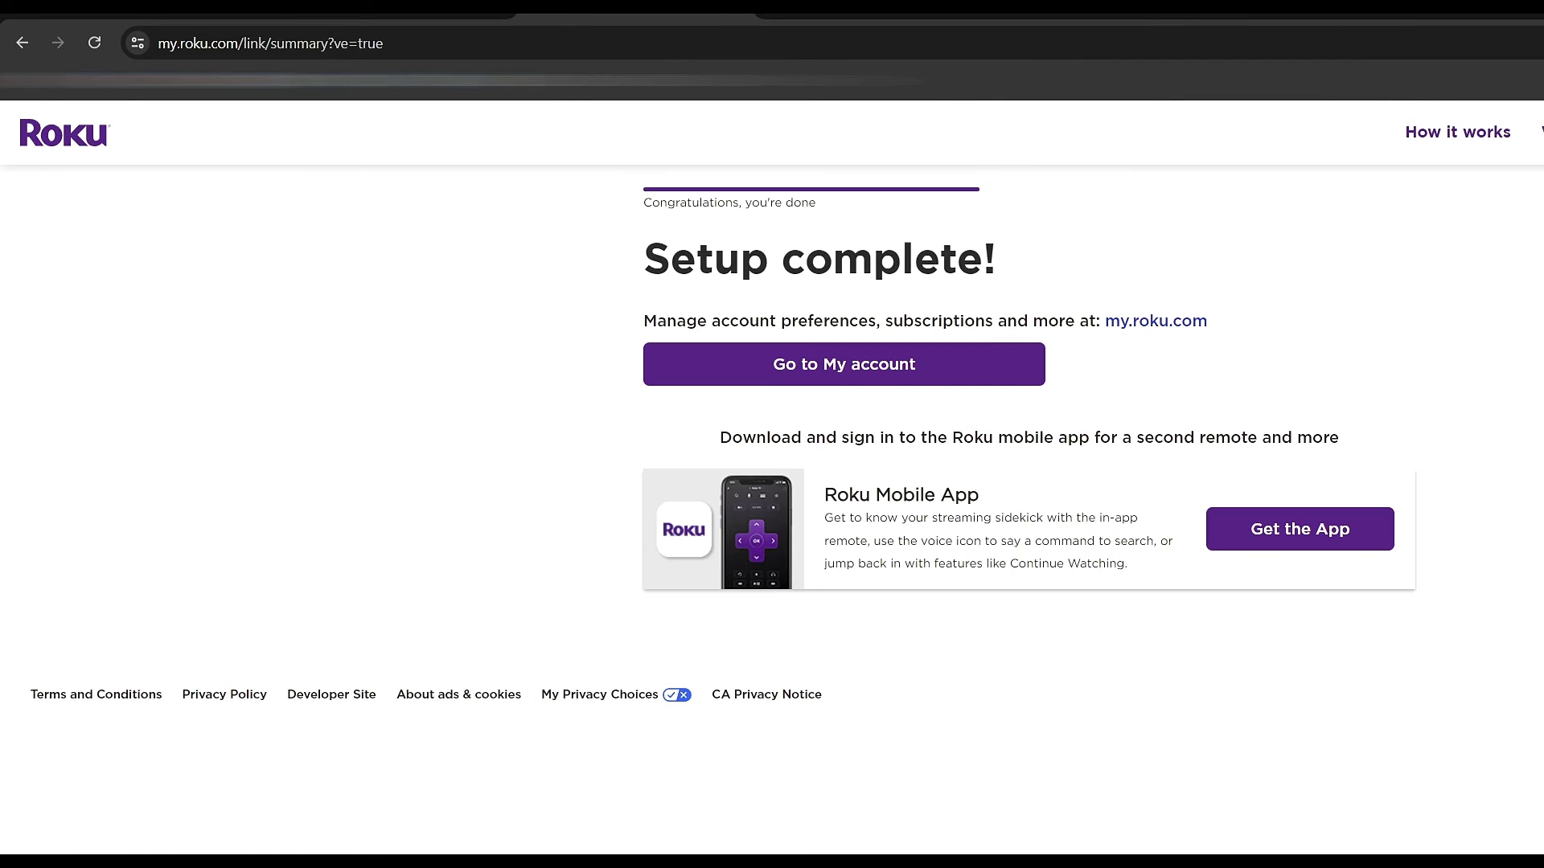
Leave the my.roku.com web setup for the account page while the Roku installs its 69 channel updates.
{"action": "left_click", "coordinate": [848, 378]}
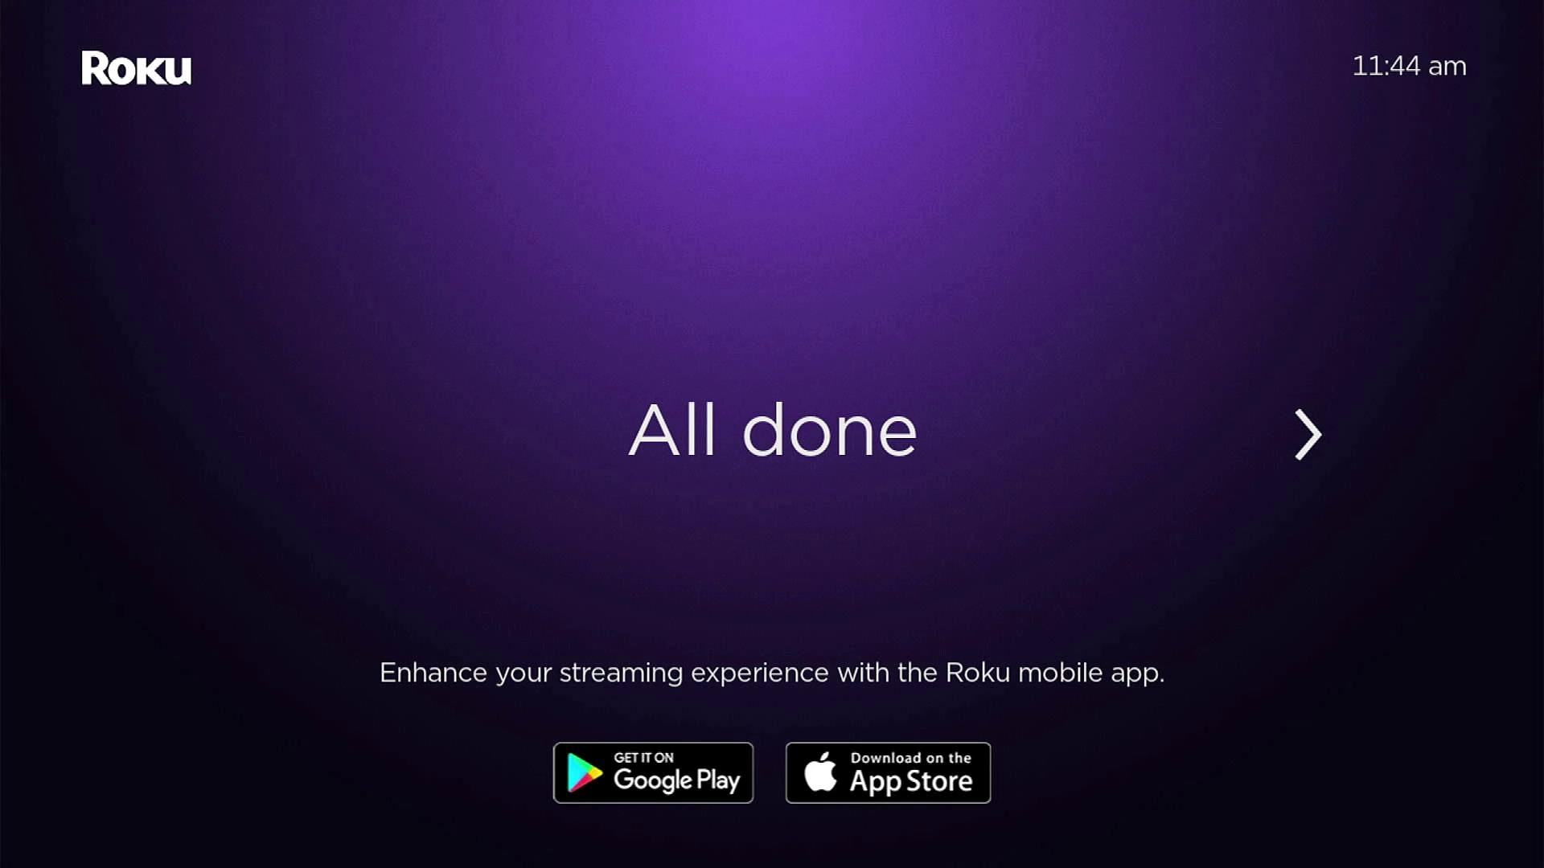
Continue from All done to Home and browse the 22-app grid from Netflix up to Add Channels.
{"action": "key", "text": "Right"}
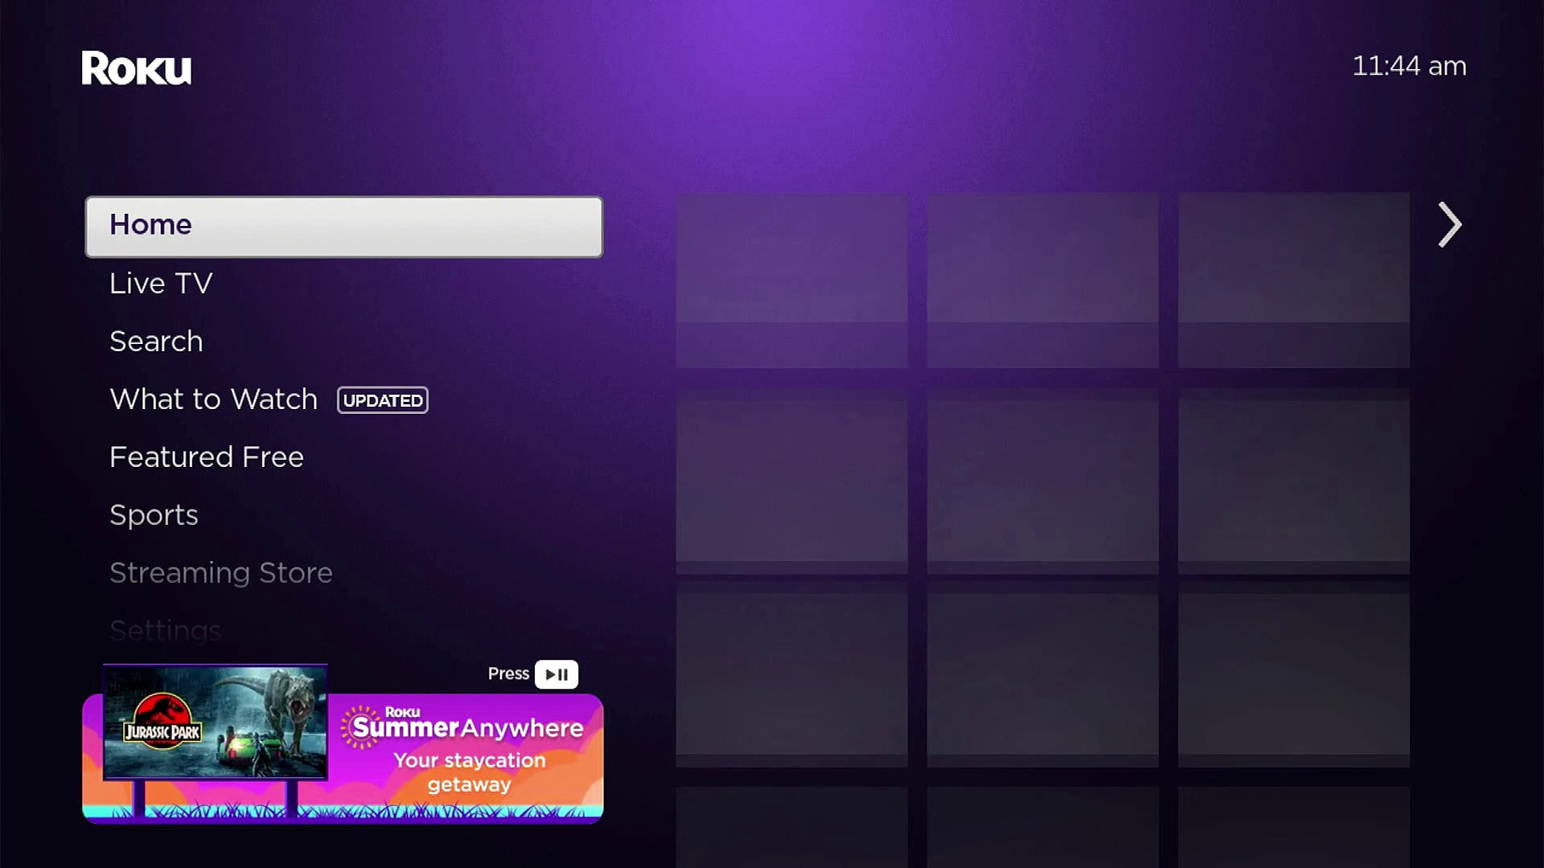
{"action": "key", "text": "Right"}
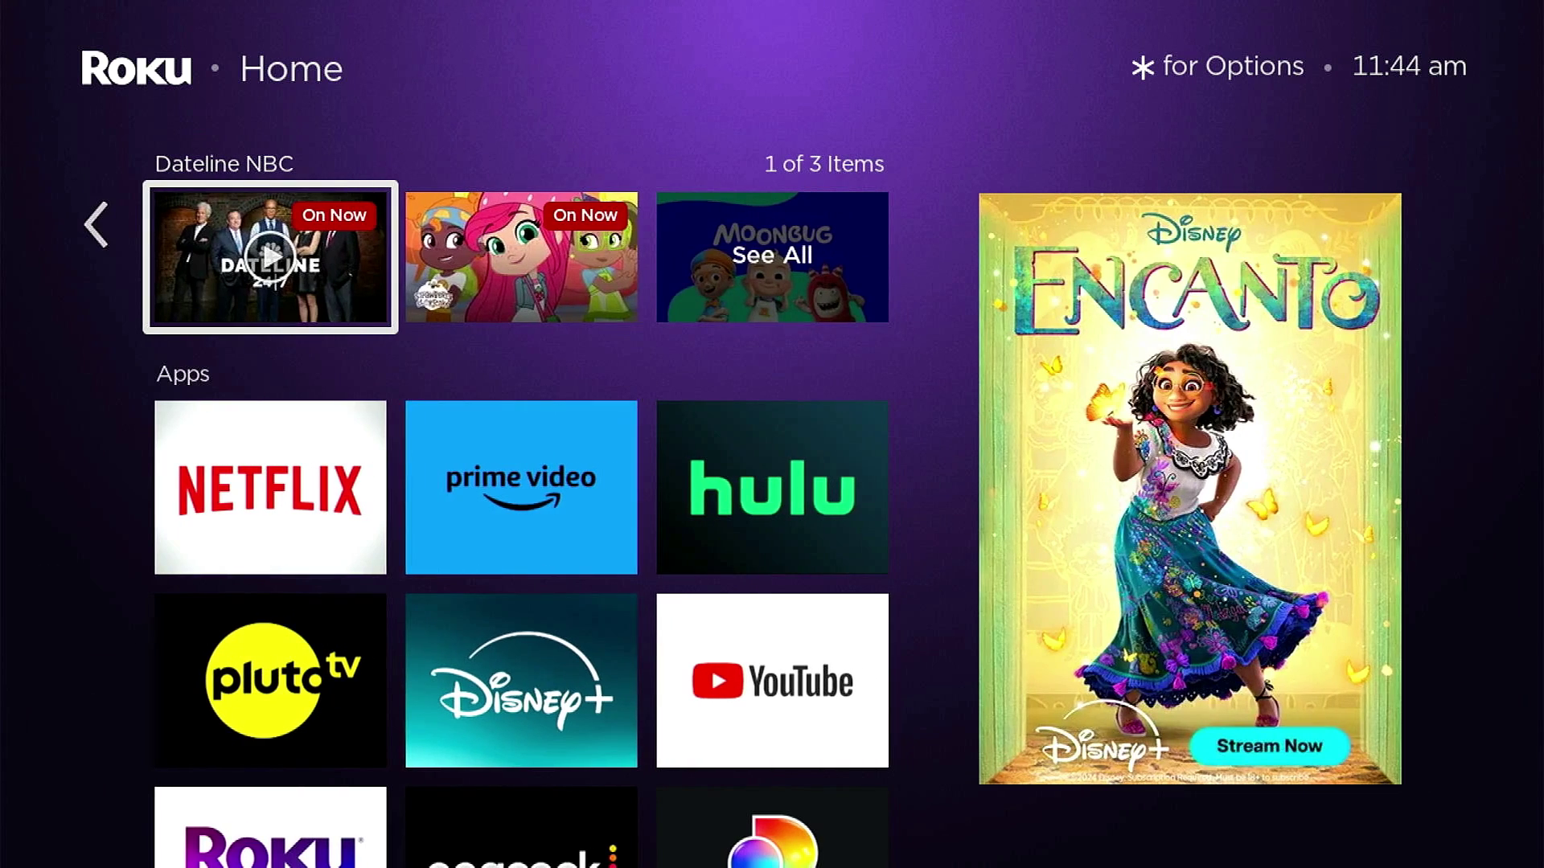
{"action": "key", "text": "Down"}
{"action": "key", "text": "Down"}
{"action": "key", "text": "Down"}
{"action": "key", "text": "Down"}
{"action": "key", "text": "Down"}
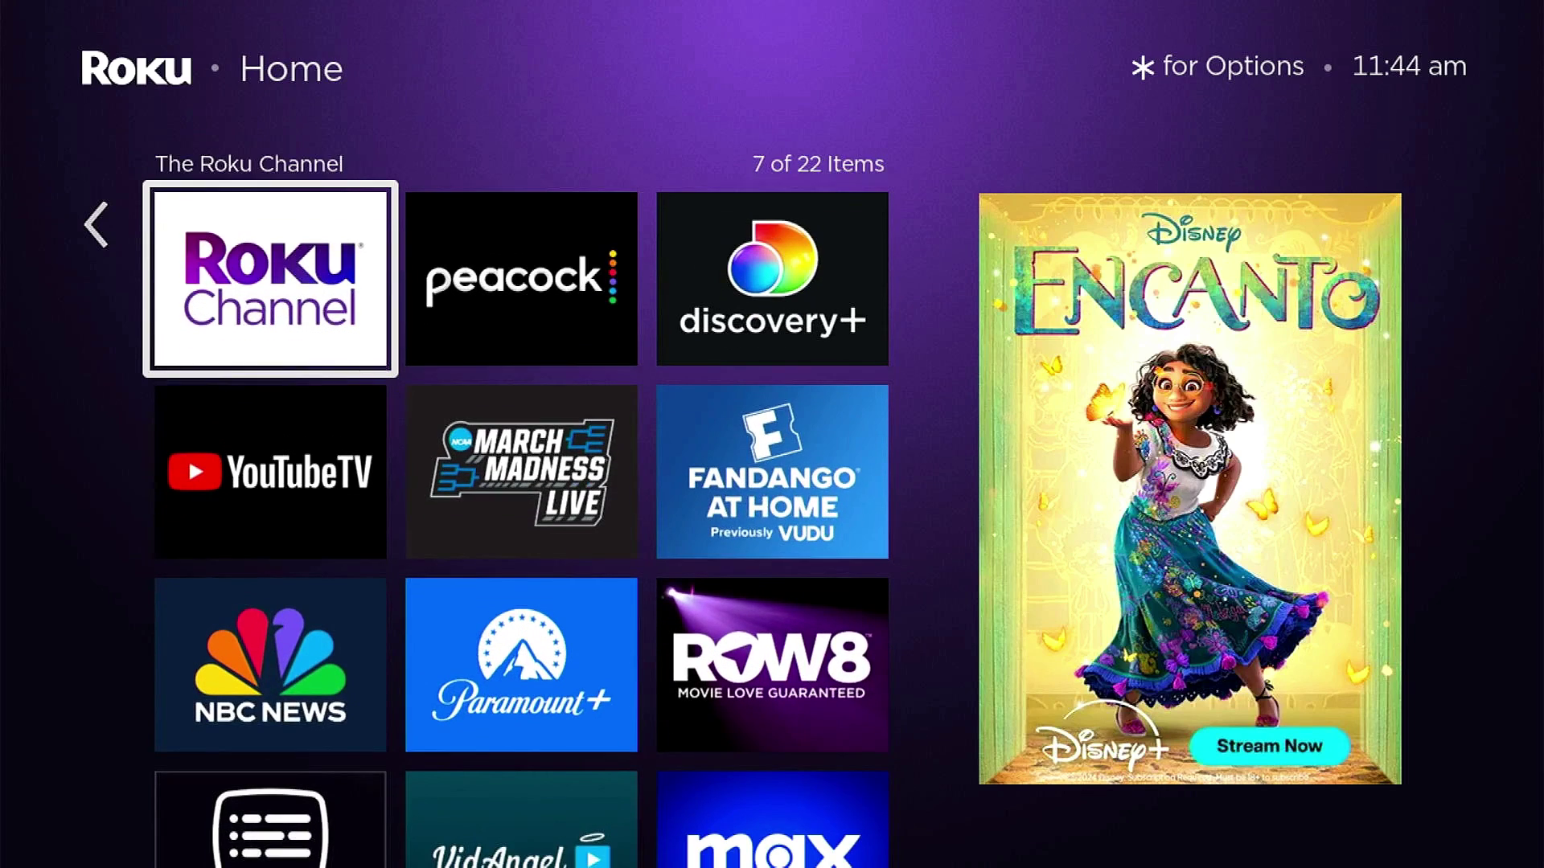
{"action": "key", "text": "Up"}
{"action": "key", "text": "Up"}
{"action": "key", "text": "Up"}
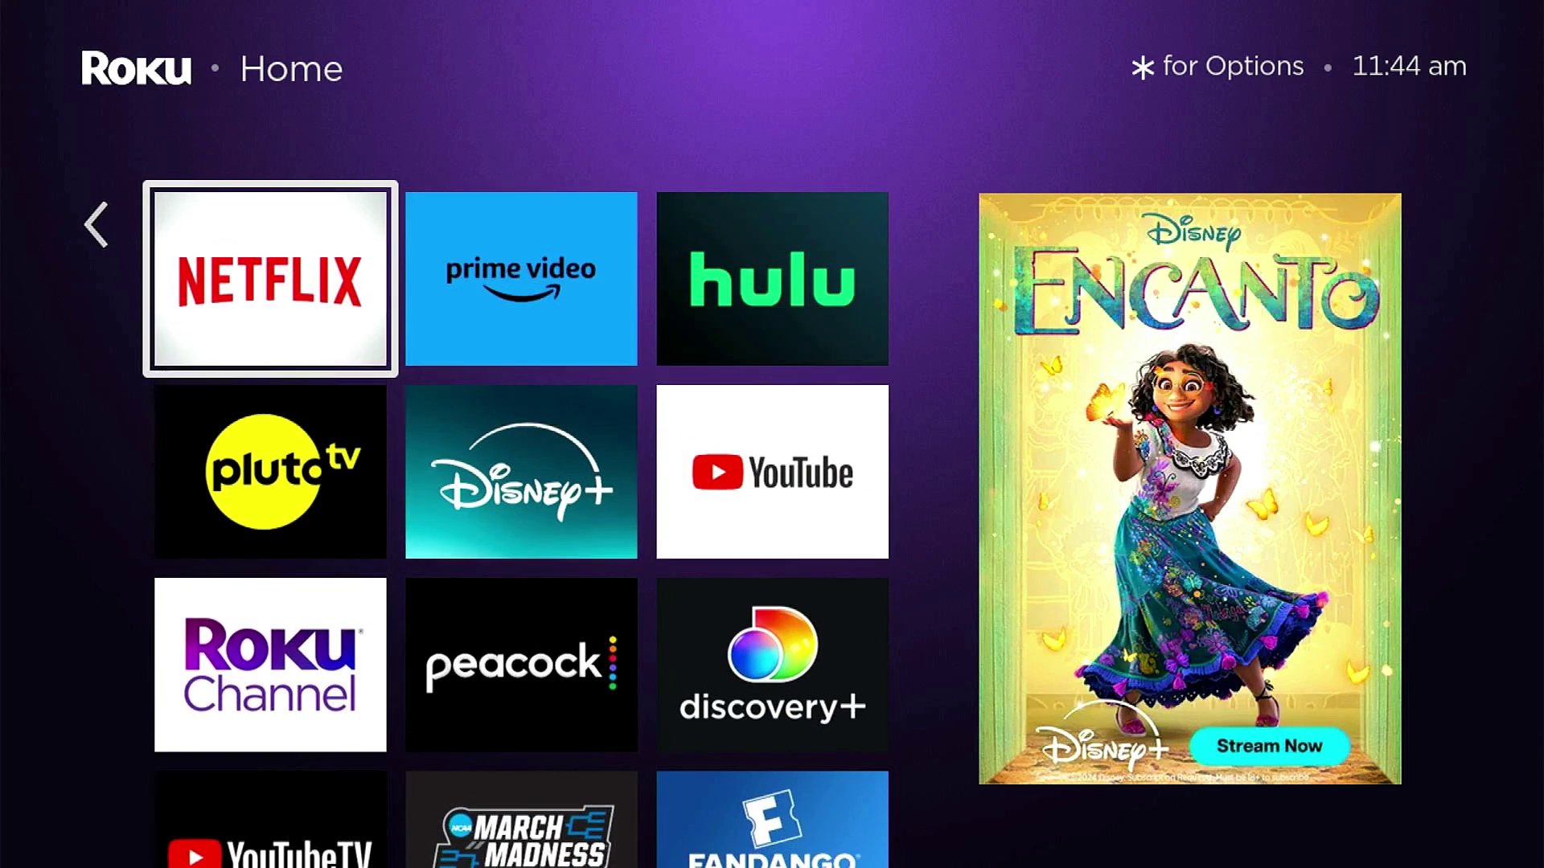
{"action": "key", "text": "Down"}
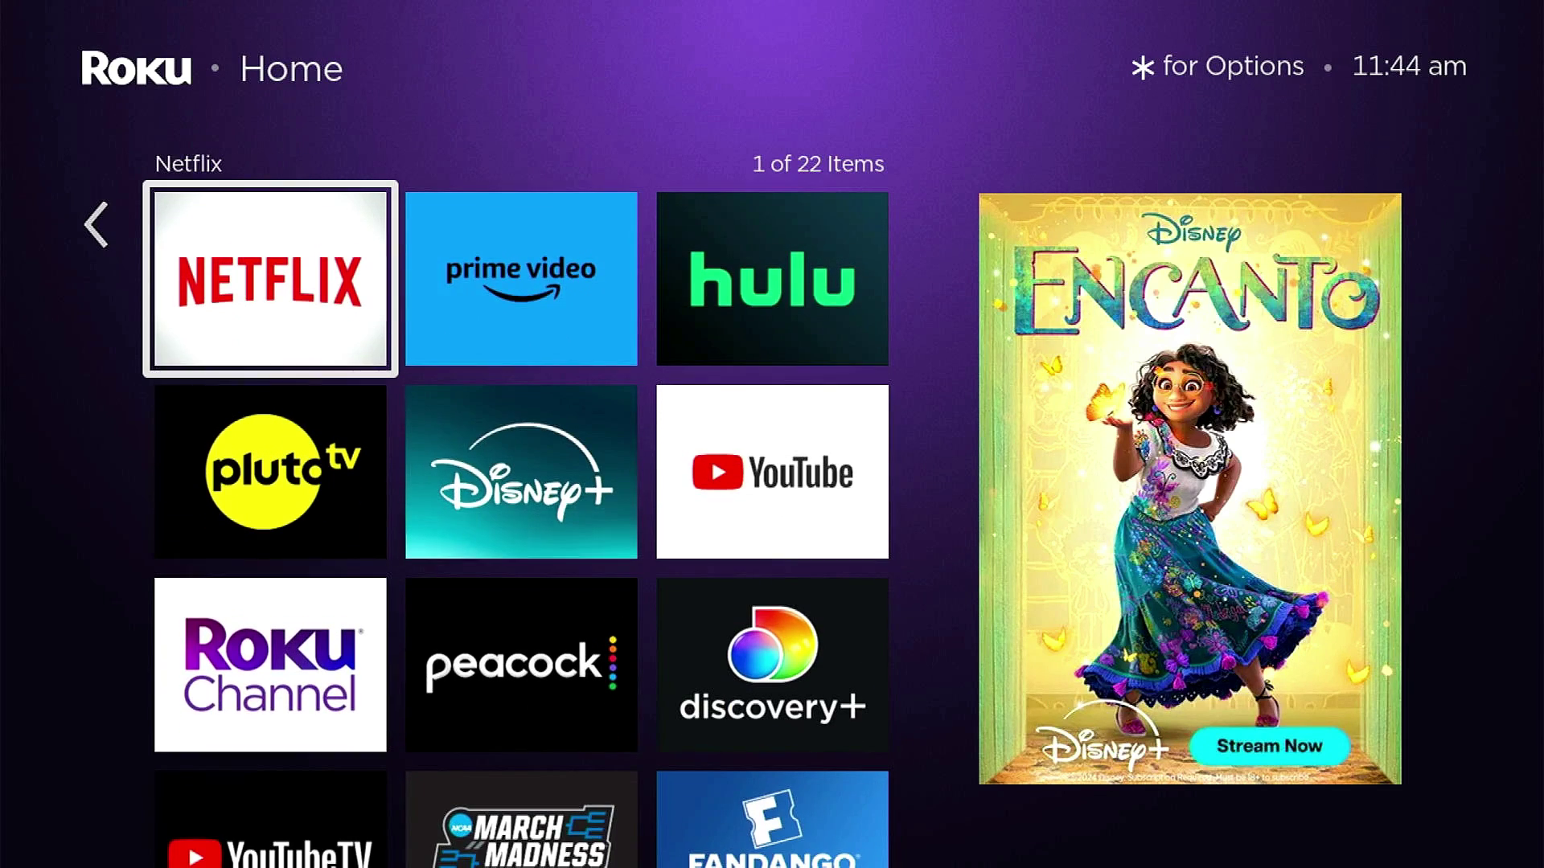
{"action": "key", "text": "Up"}
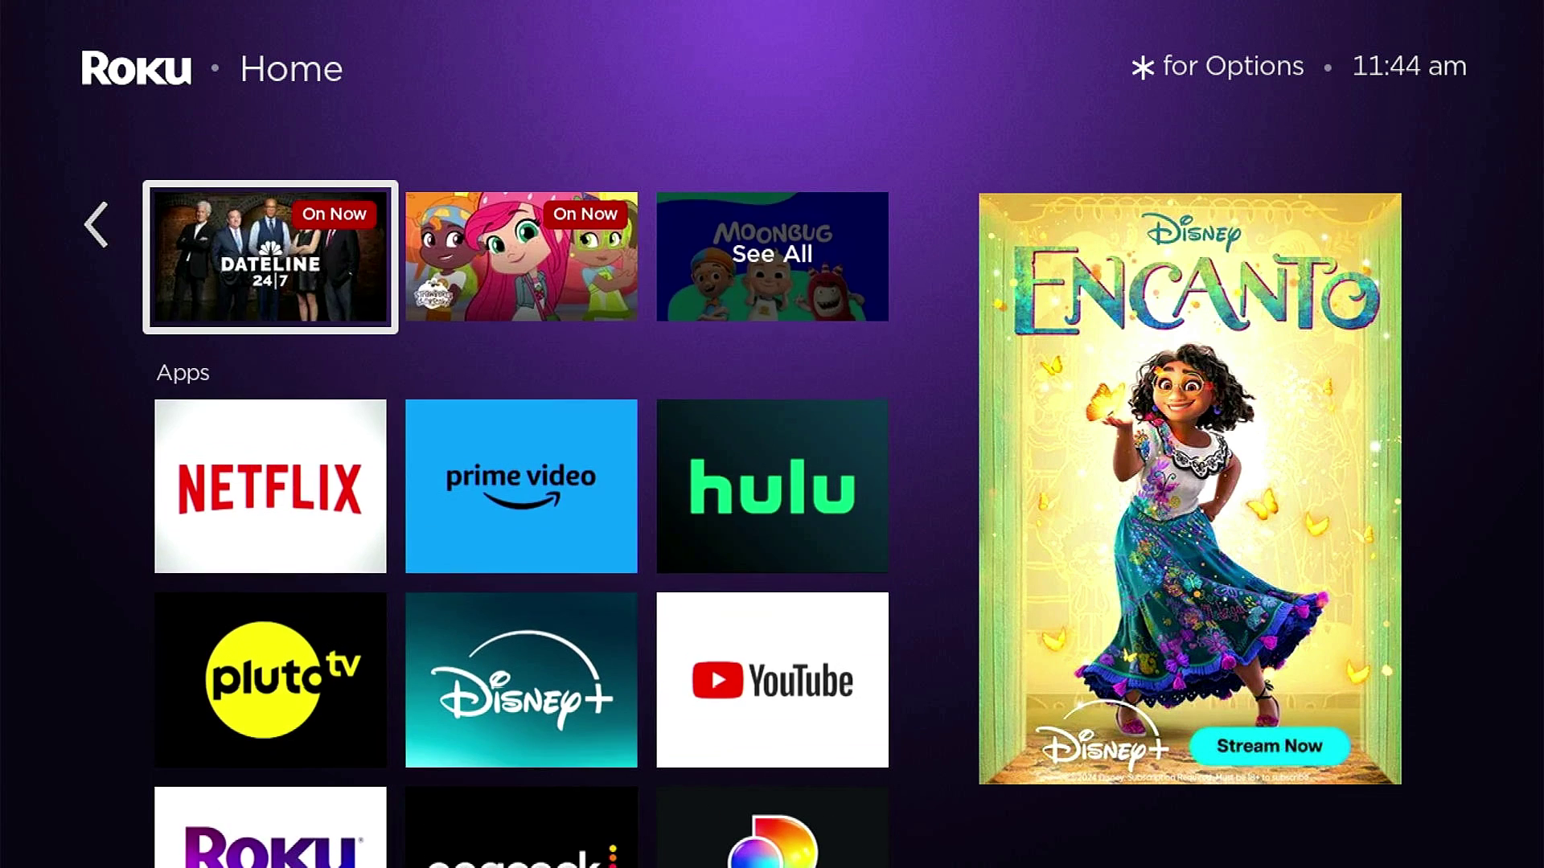
{"action": "key", "text": "Up"}
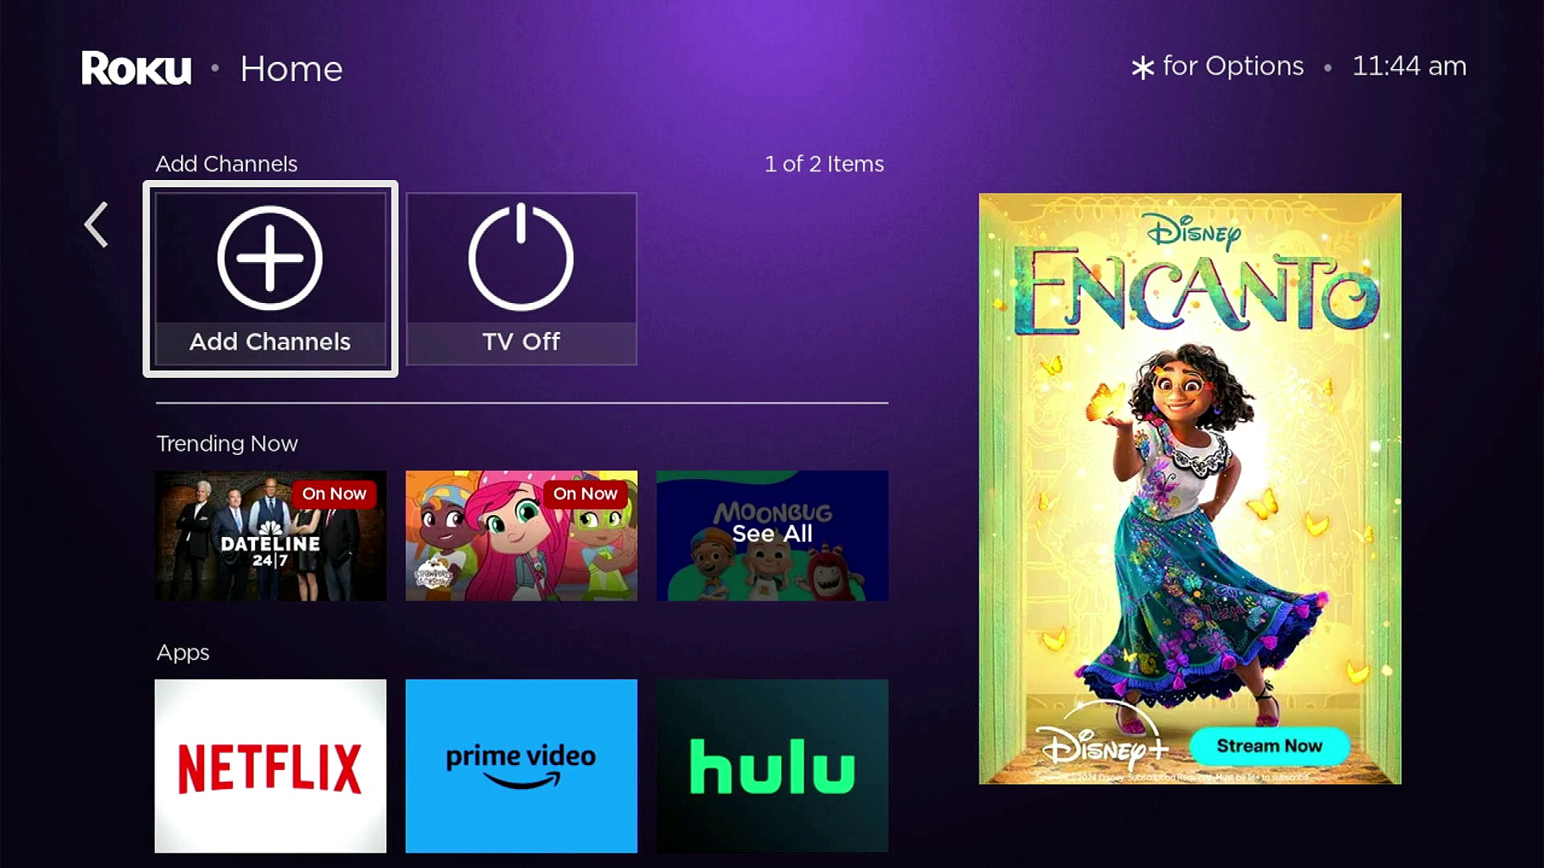
{"action": "key", "text": "Down"}
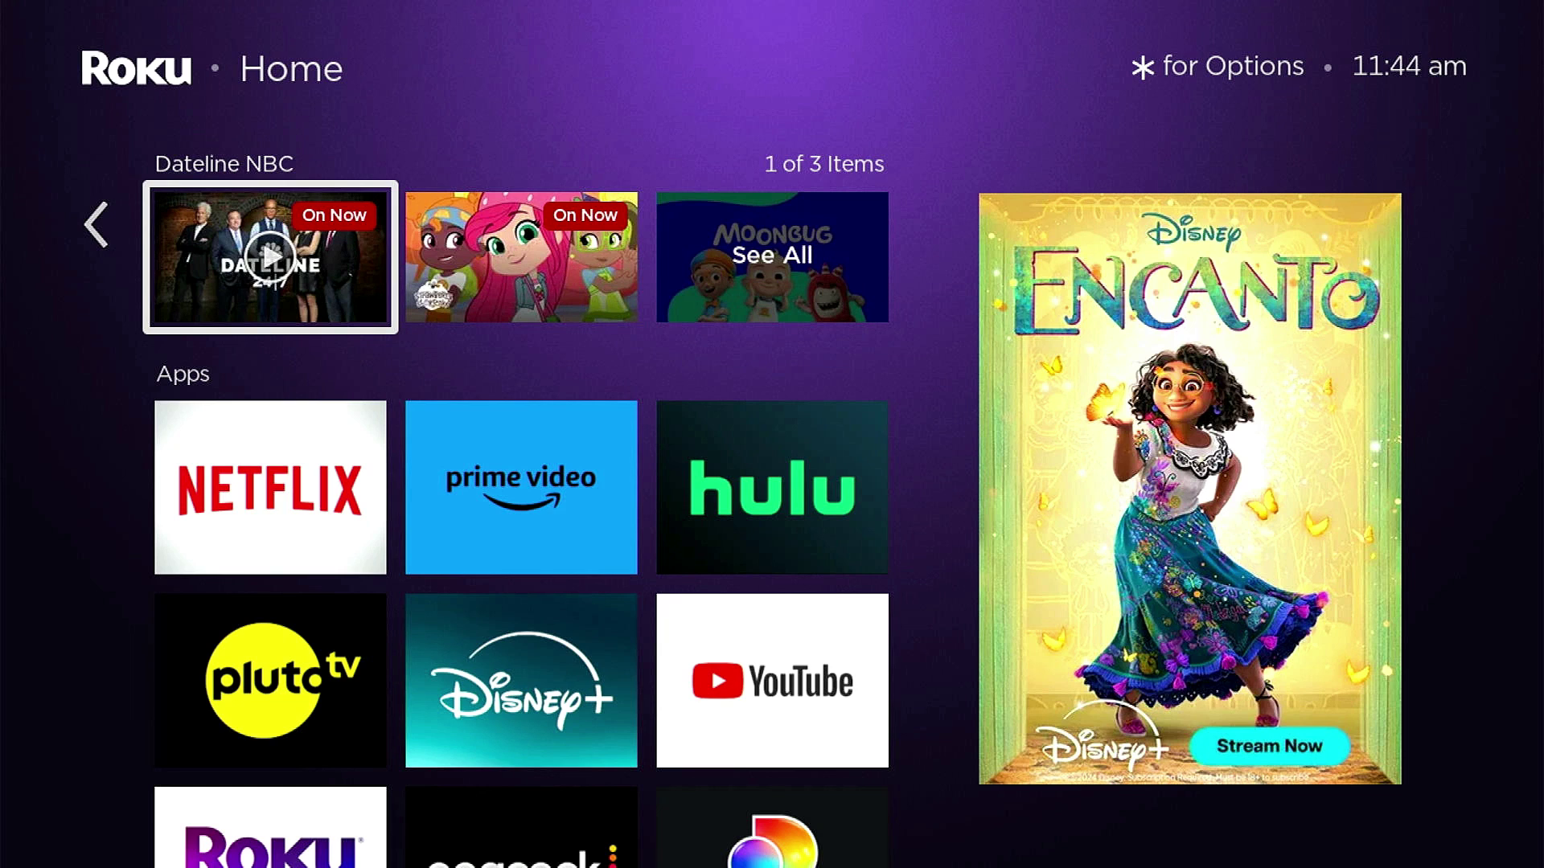